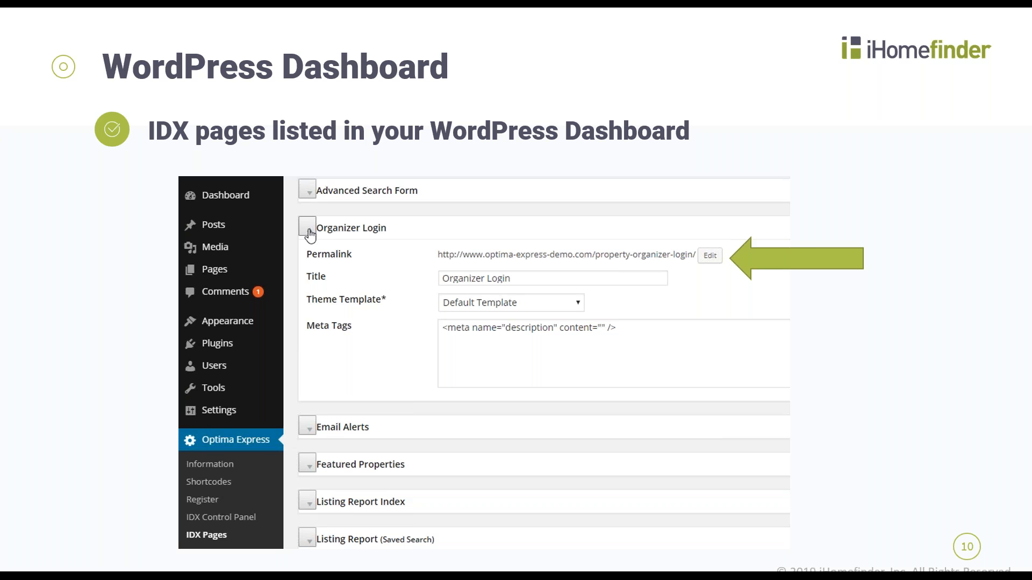
key("Right")
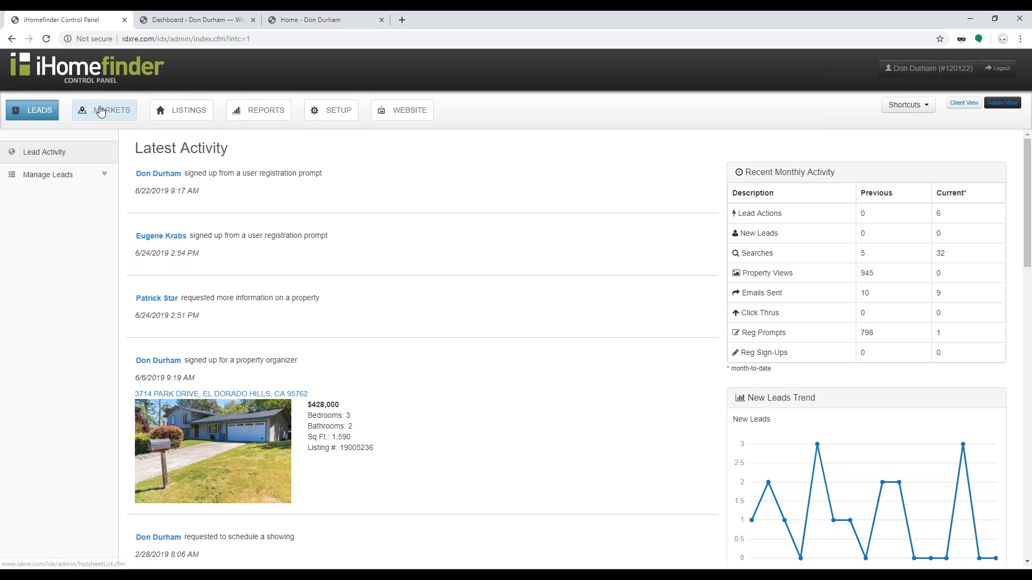
- Start a new market named Auburn and set its search location to the city of Auburn
left_click(100, 111)
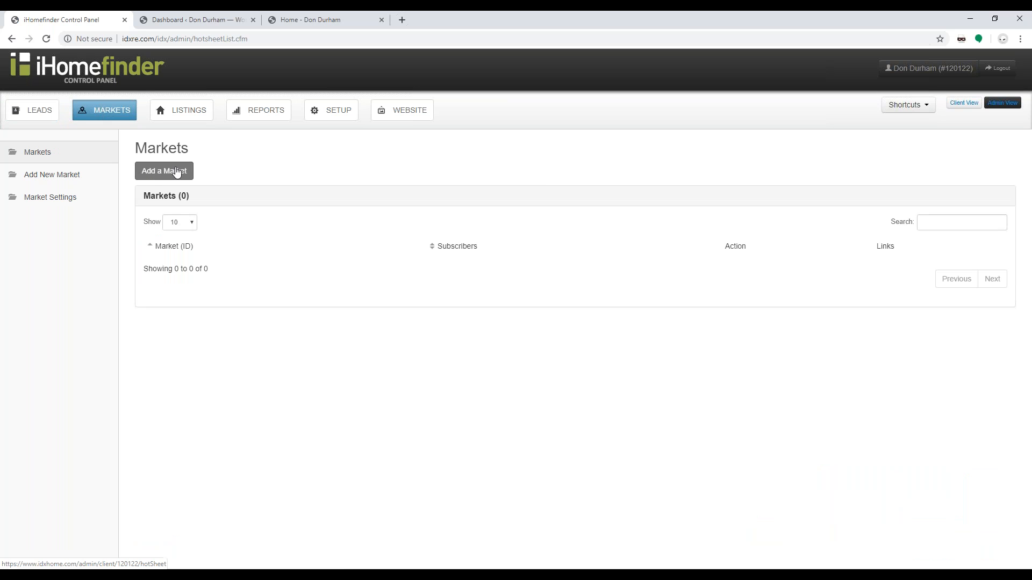
left_click(176, 172)
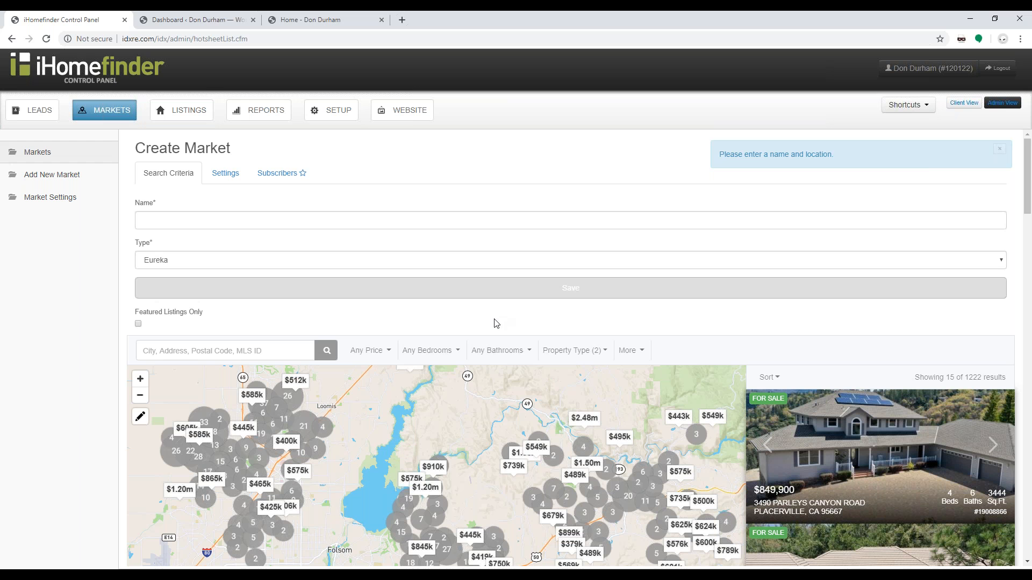
left_click(381, 214)
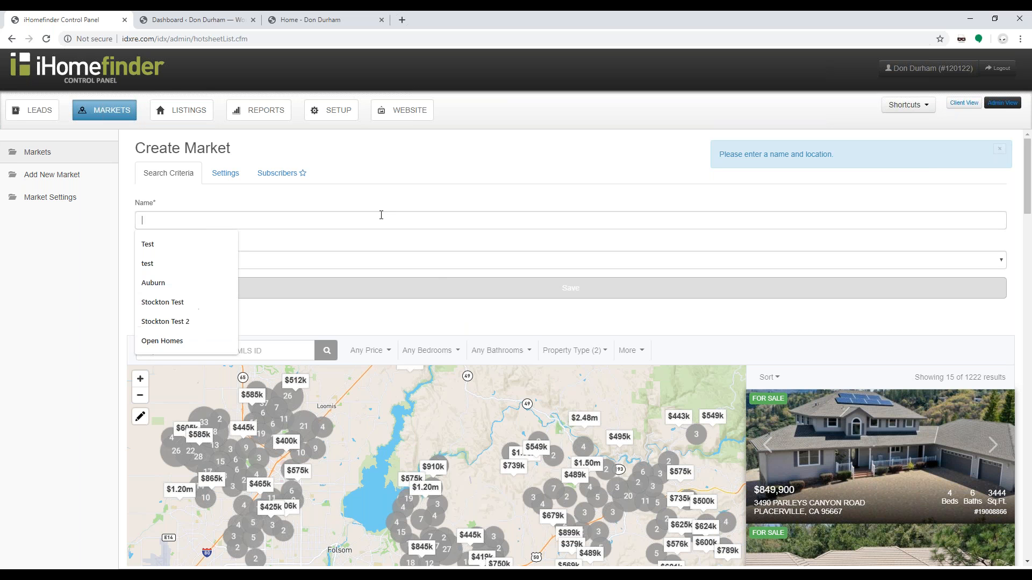
type("Auburn")
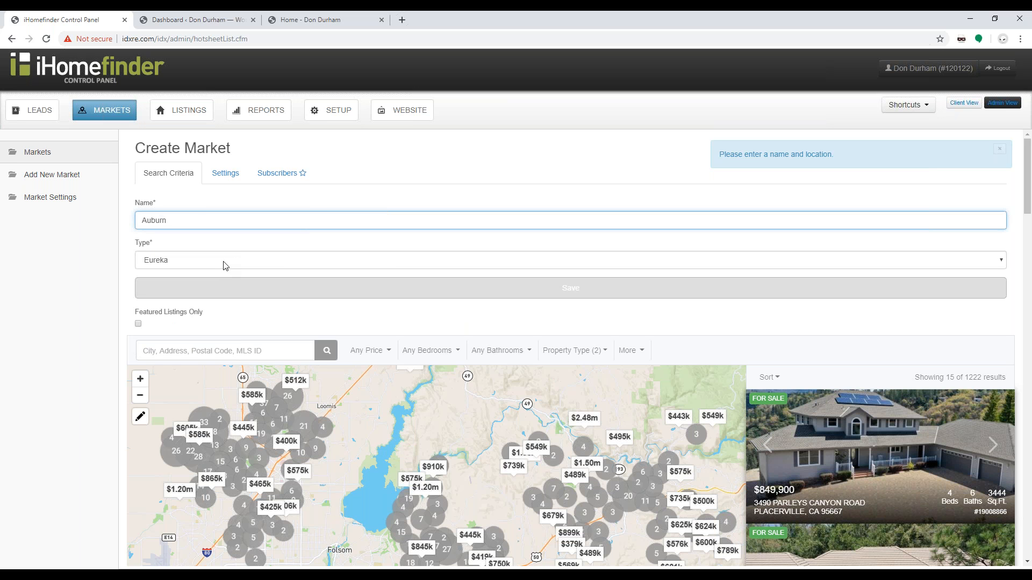
key("Tab")
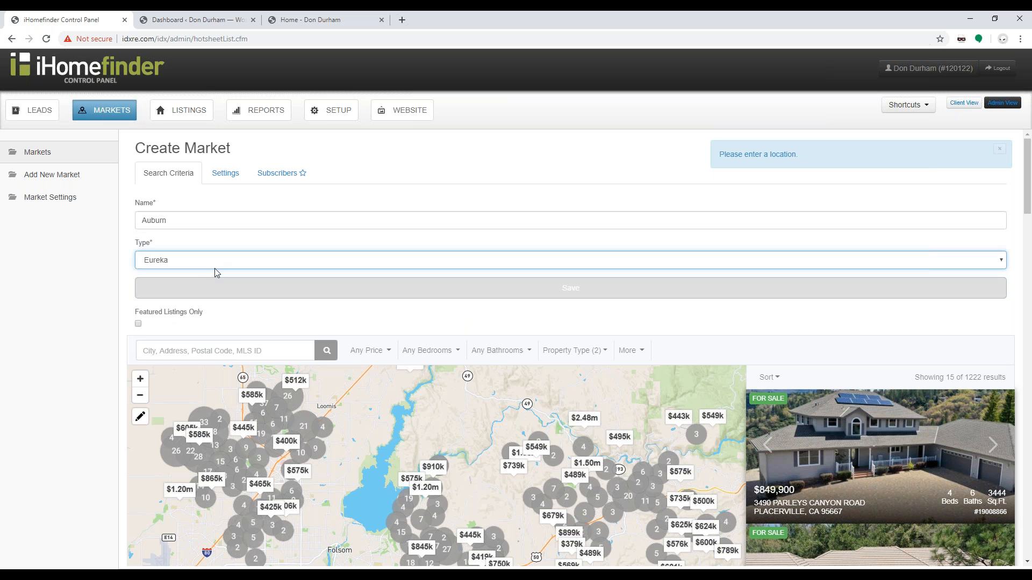
left_click(225, 351)
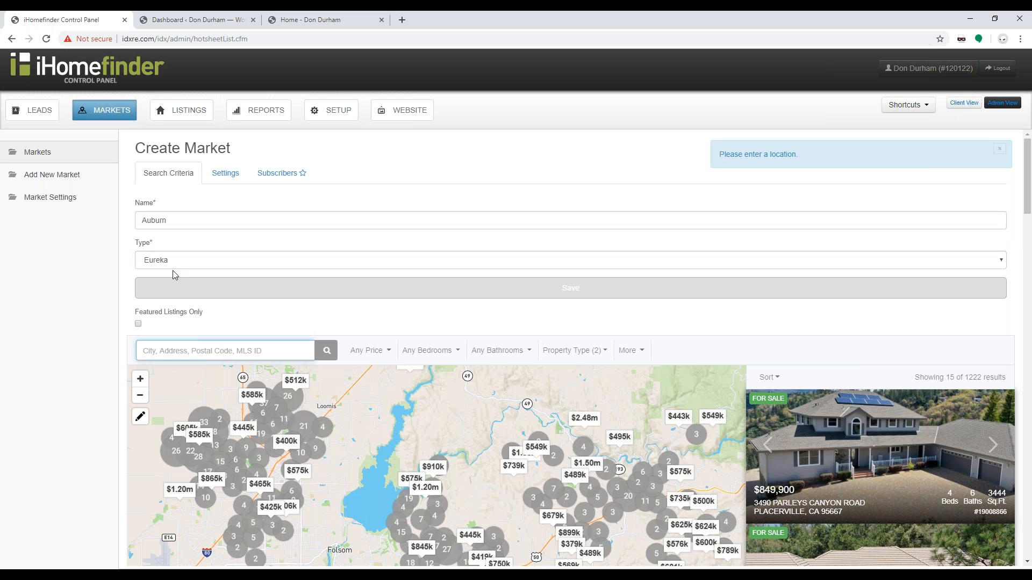
type("Au")
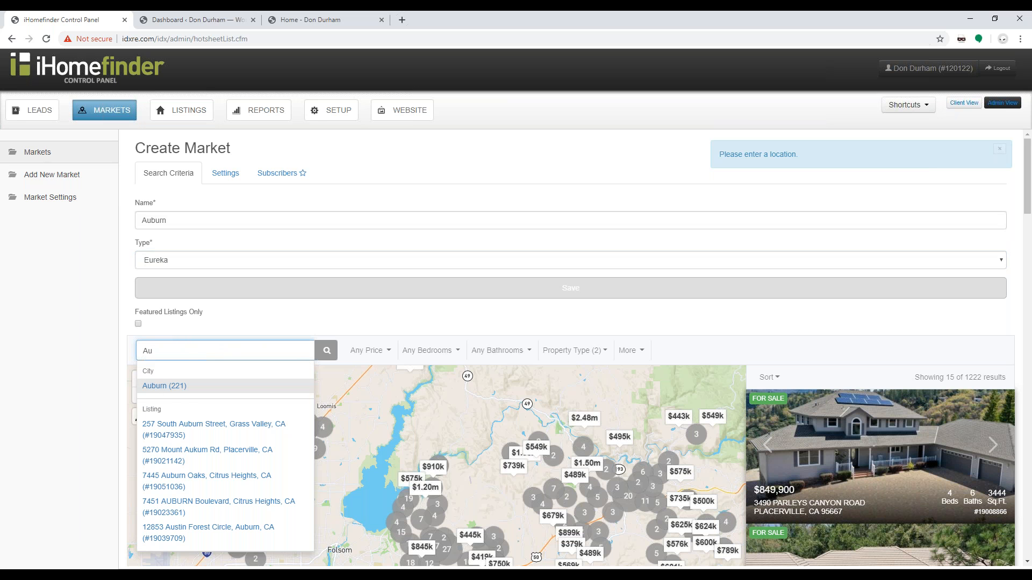
left_click(164, 386)
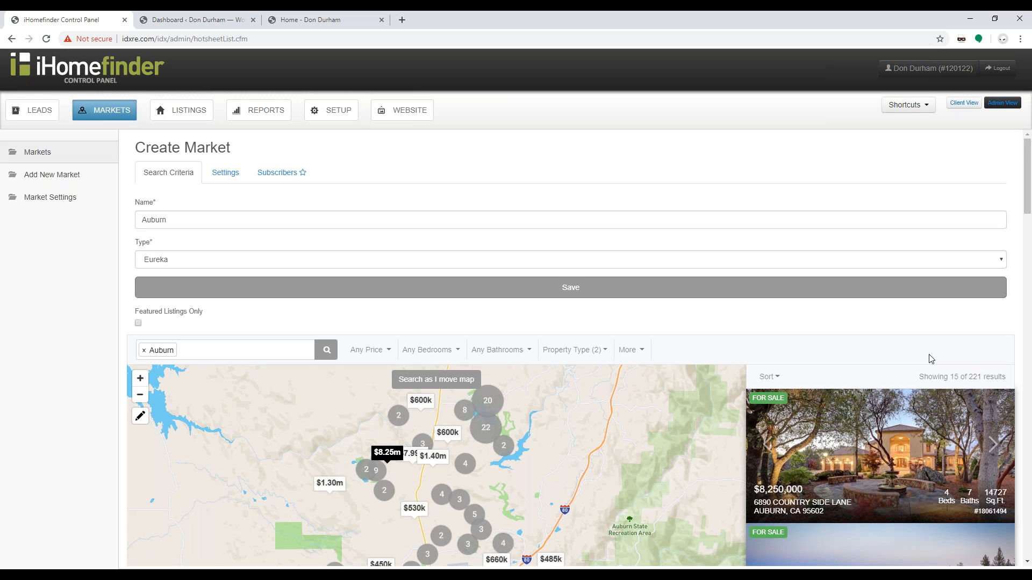
- Limit the Auburn market to properties with Garage and Pool, and save the market
left_click(631, 350)
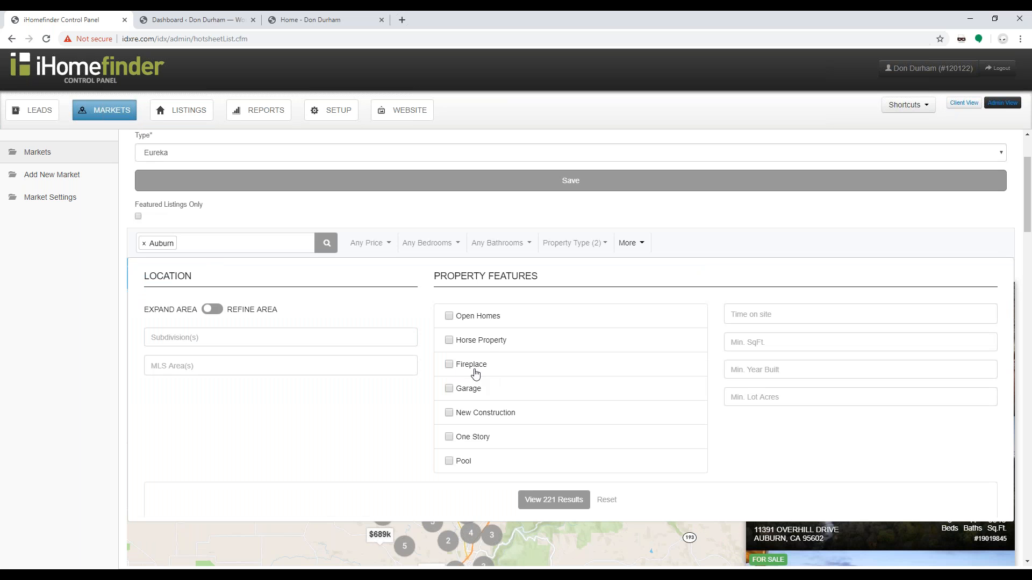
left_click(463, 391)
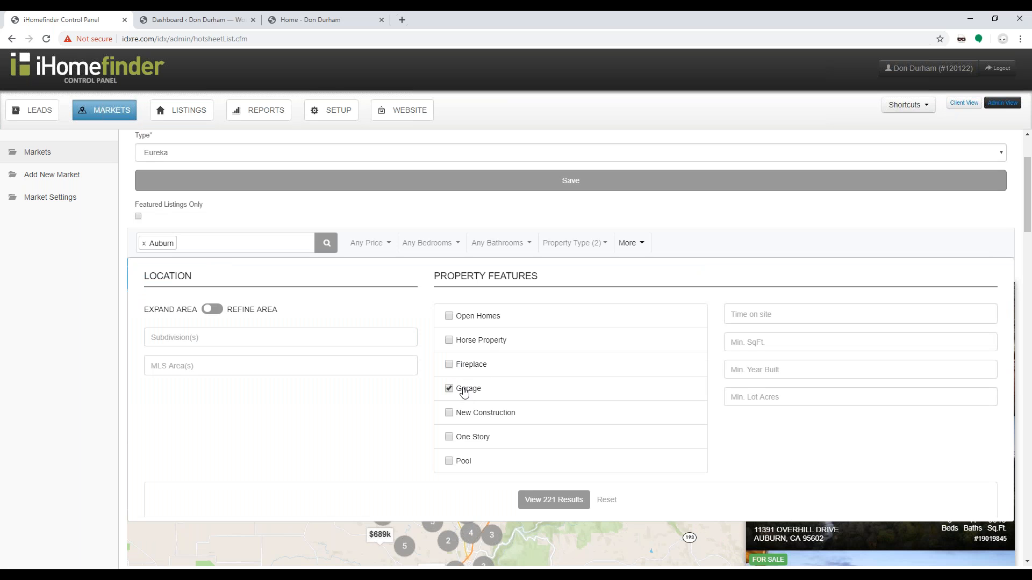
left_click(454, 462)
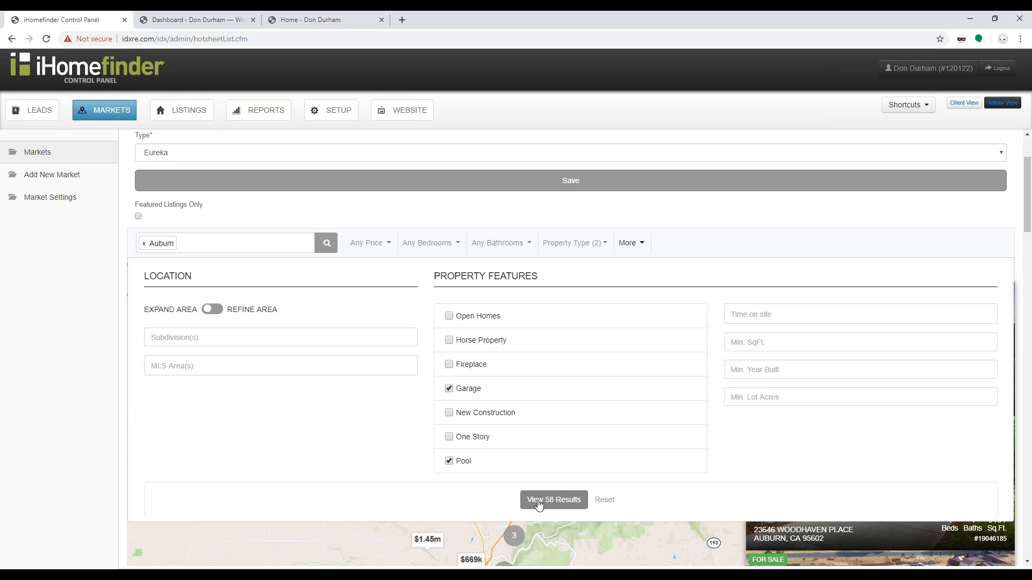
left_click(539, 505)
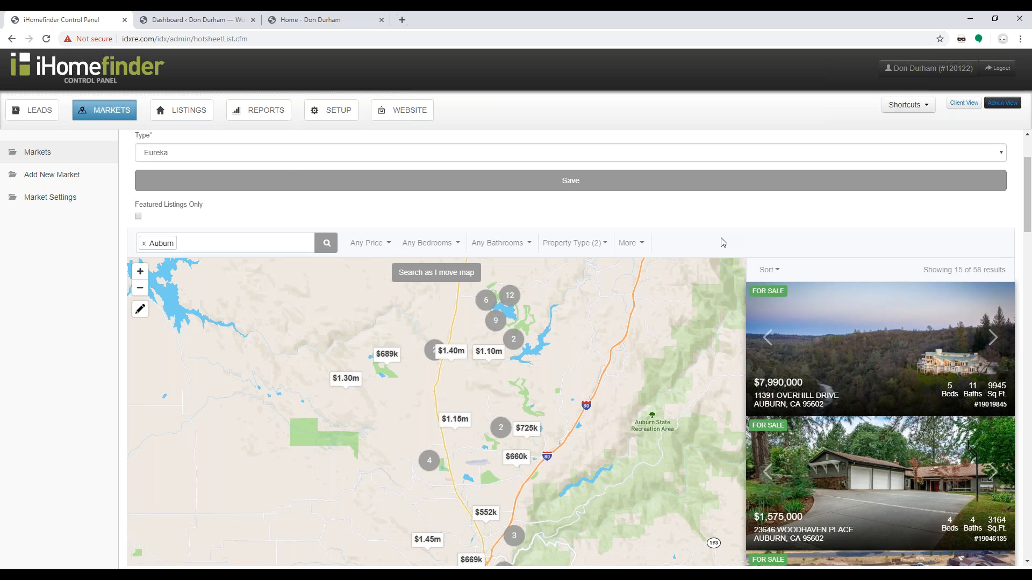
scroll(722, 243, "up", 2)
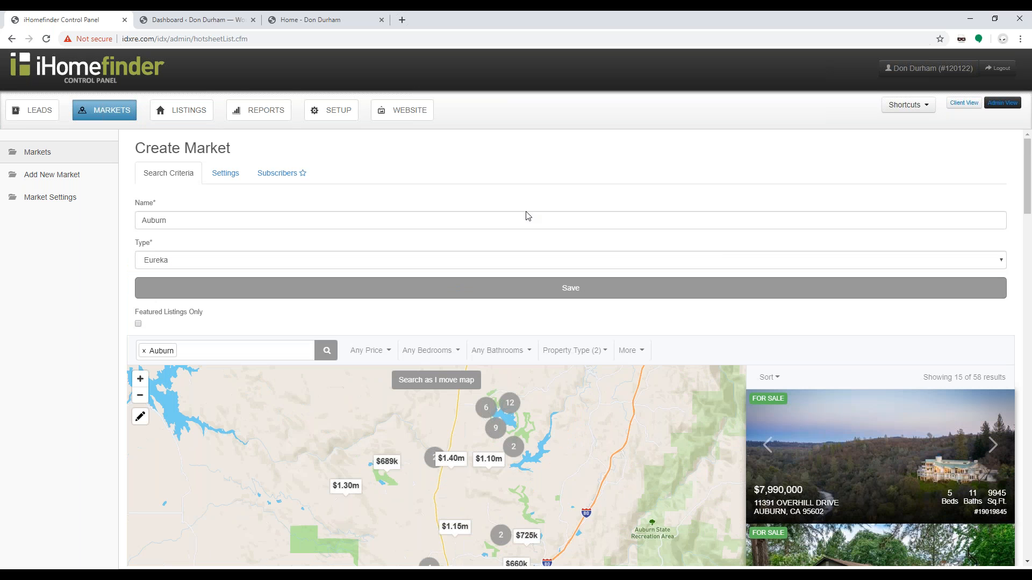
left_click(537, 295)
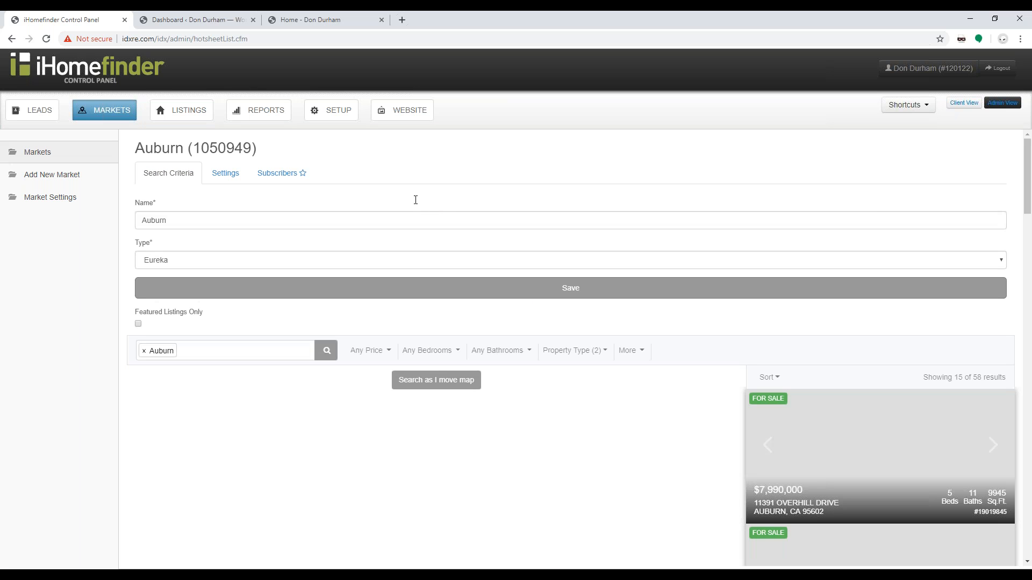
- Open the Listing Report page of the Auburn market from the markets list and copy its web address
left_click(107, 110)
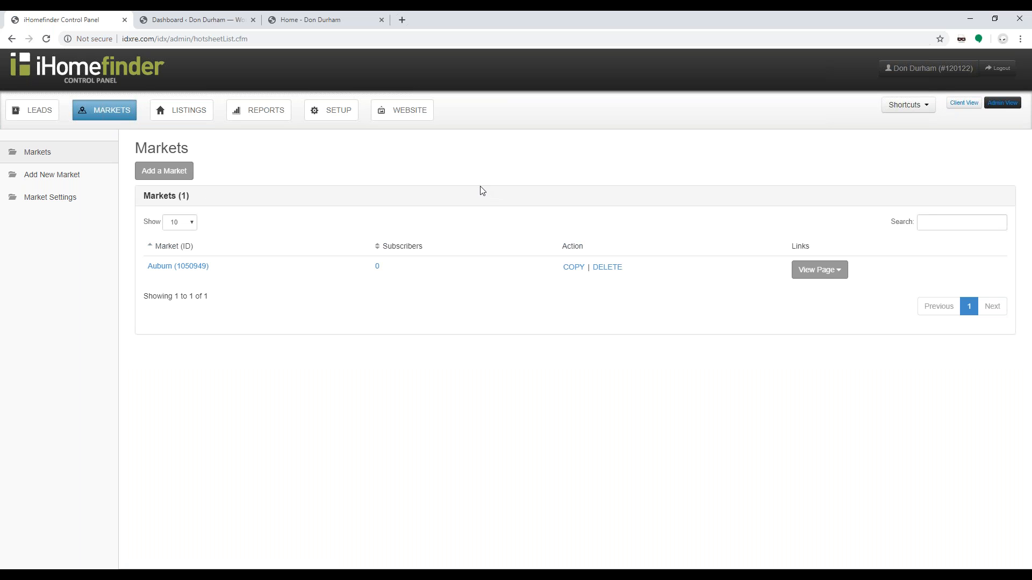
left_click(821, 274)
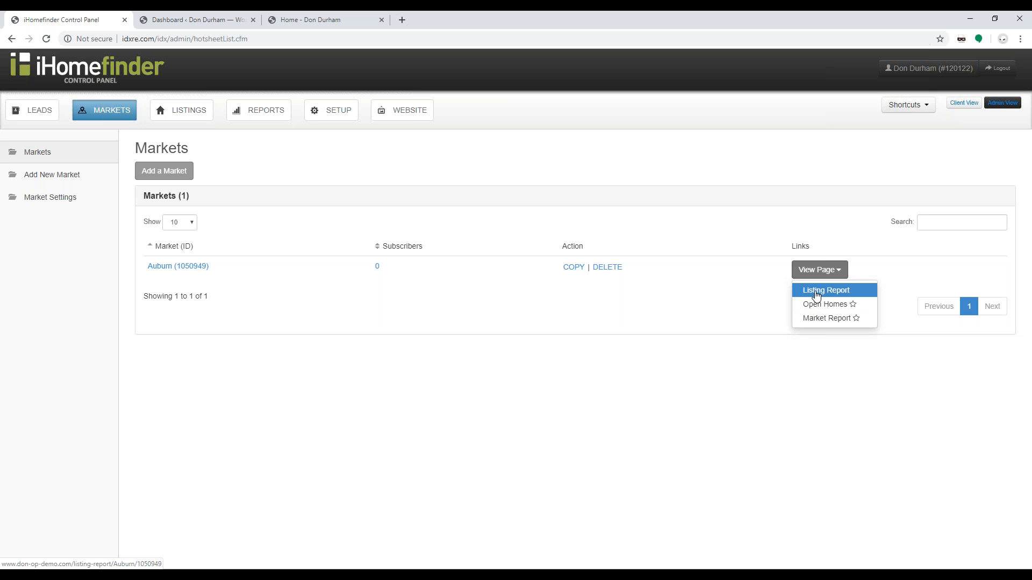
left_click(816, 295)
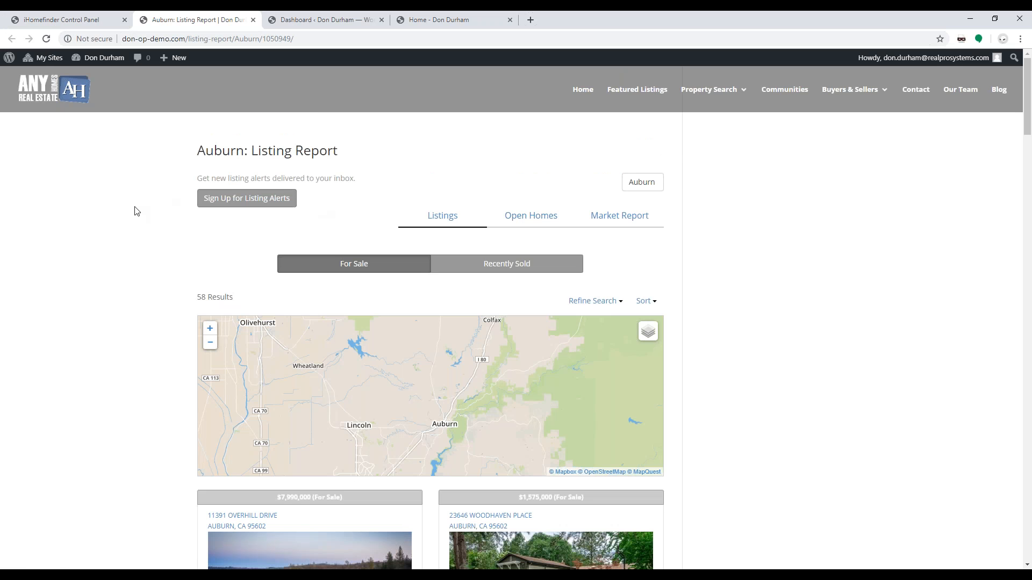
scroll(171, 222, "down", 14)
scroll(180, 221, "up", 9)
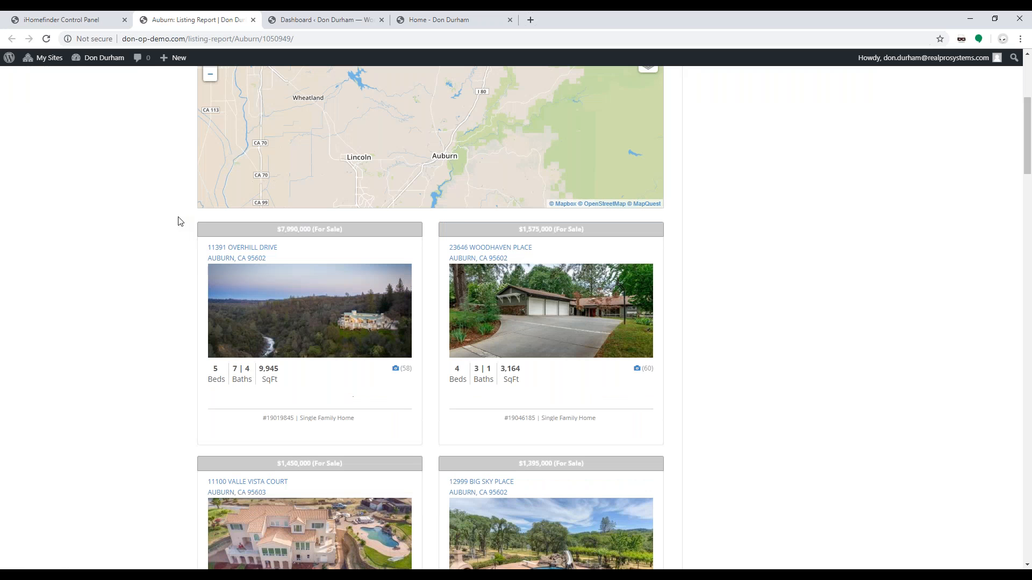
scroll(180, 221, "up", 5)
right_click(262, 39)
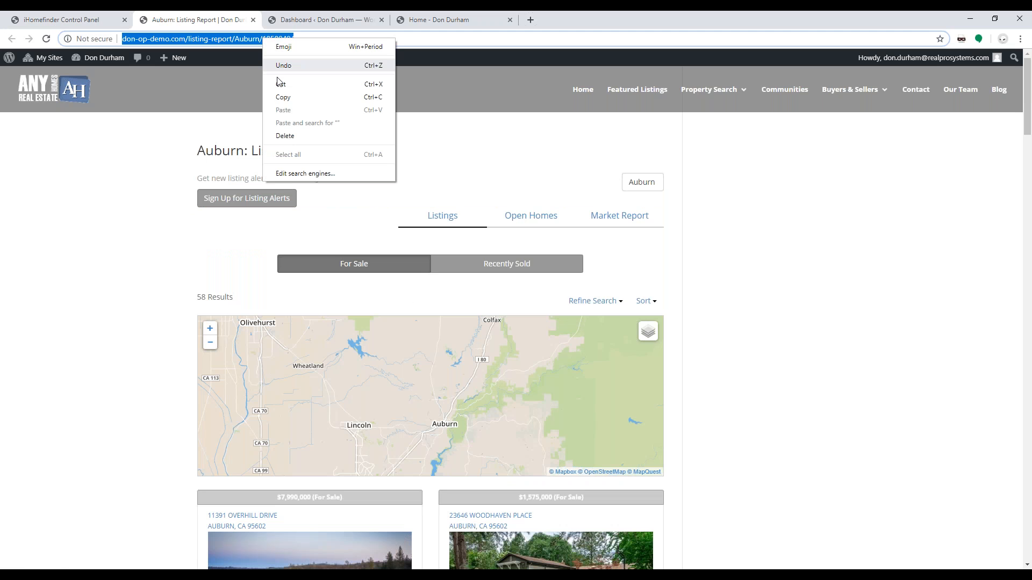
left_click(284, 98)
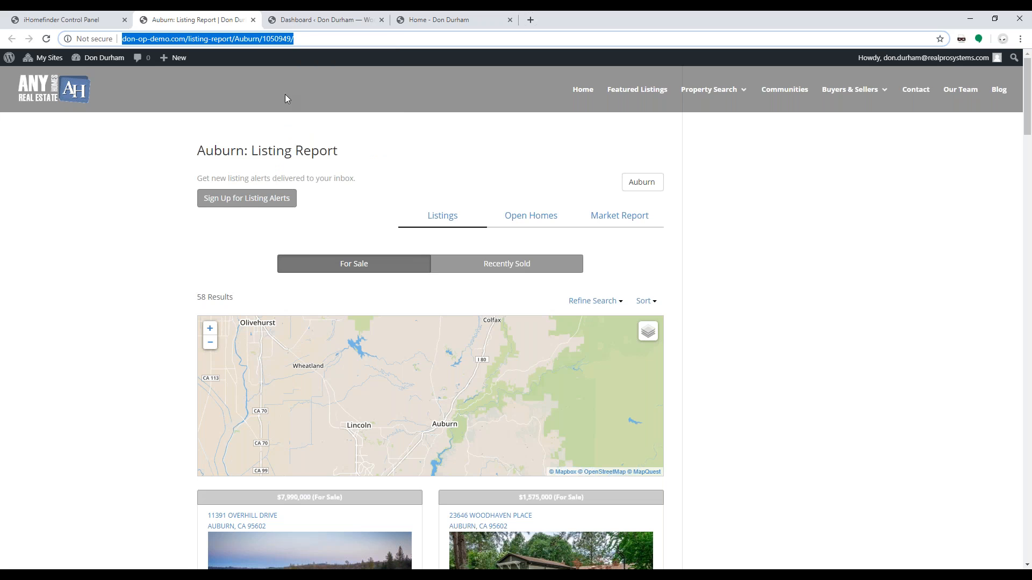
- In the WordPress dashboard, add a custom link with the text Auburn and the copied listing report URL to the Optima Express menu
left_click(308, 21)
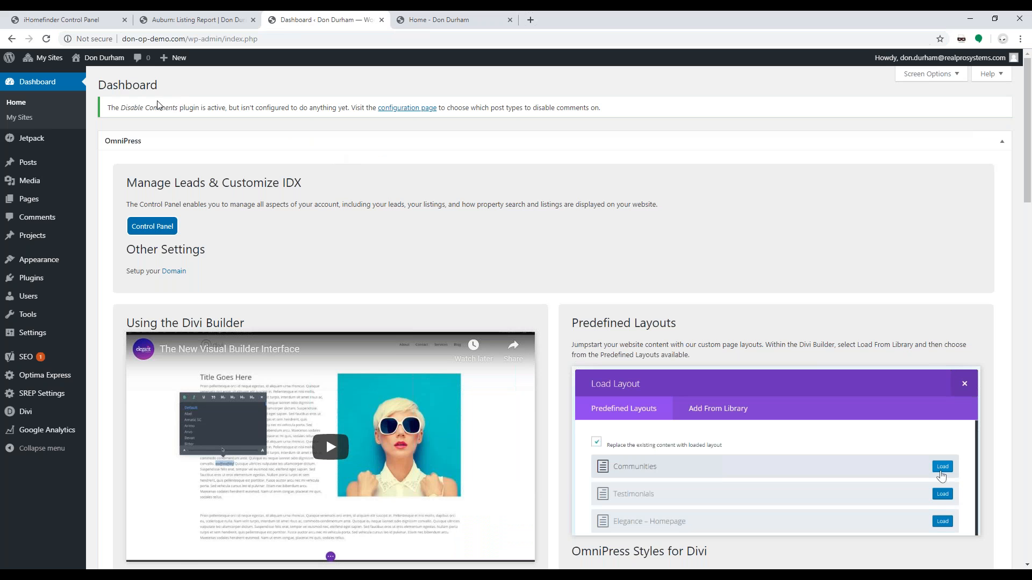
mouse_move(37, 260)
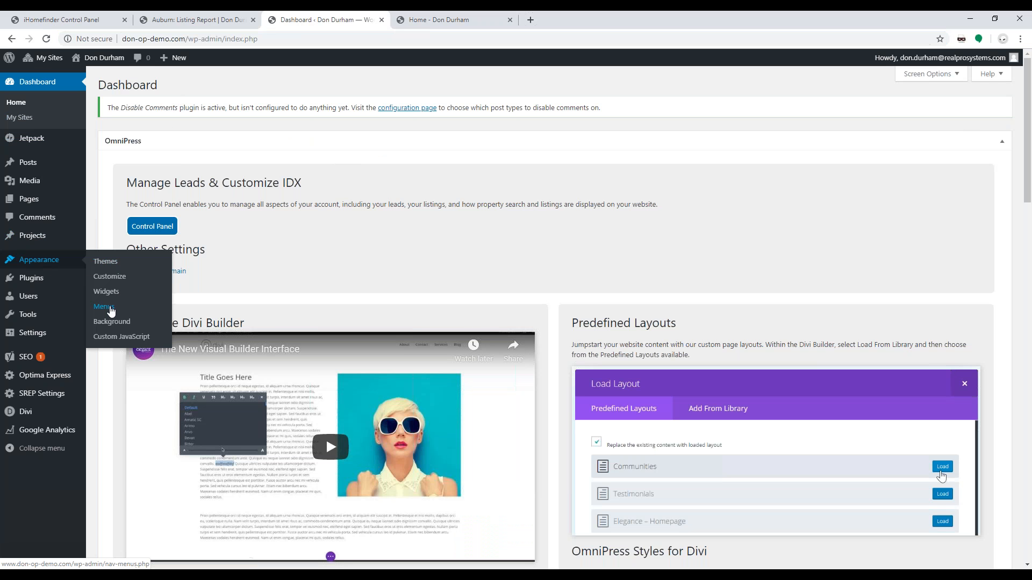
left_click(110, 308)
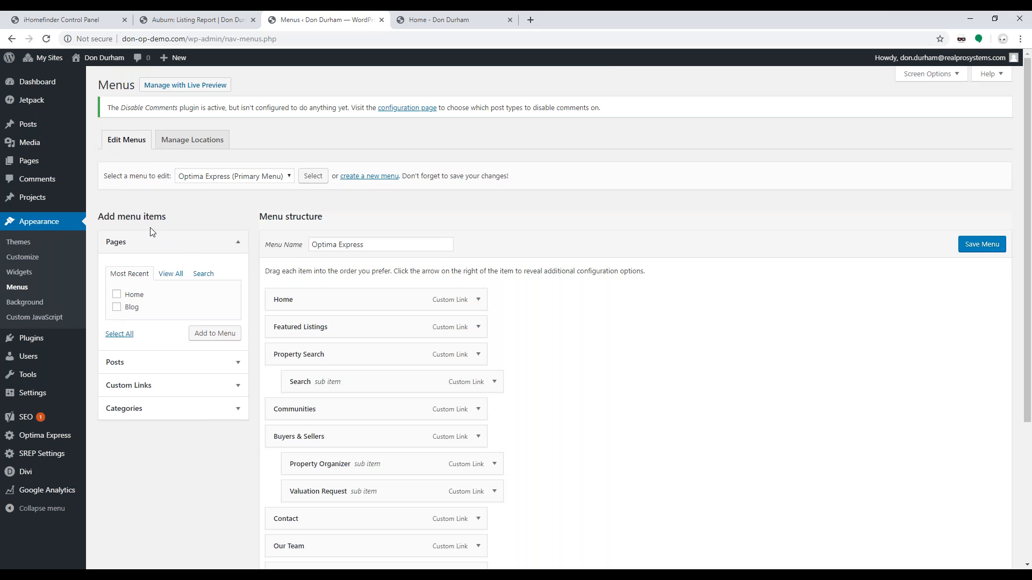
scroll(151, 312, "down", 2)
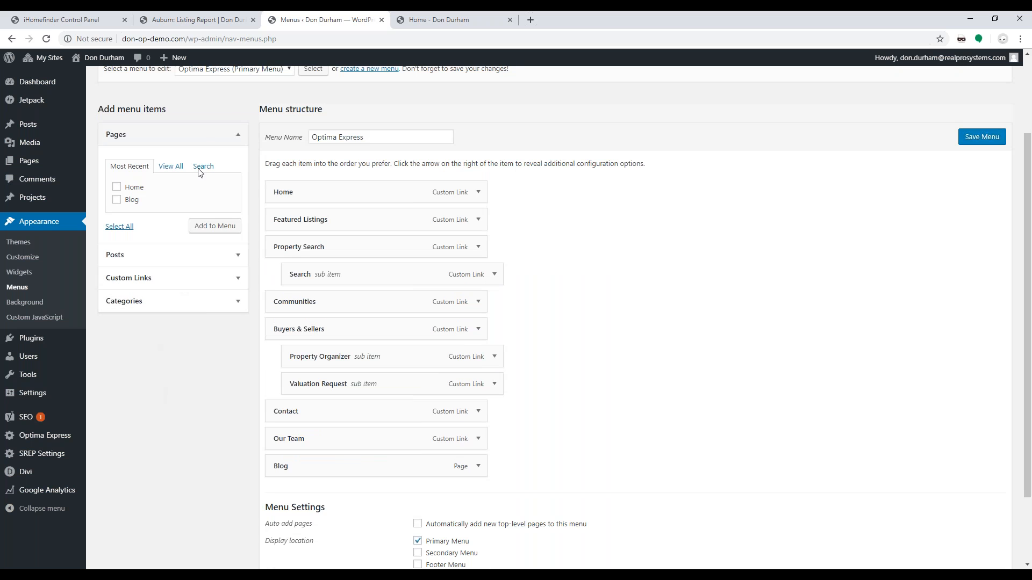
left_click(163, 278)
left_click(179, 237)
type("Auburn")
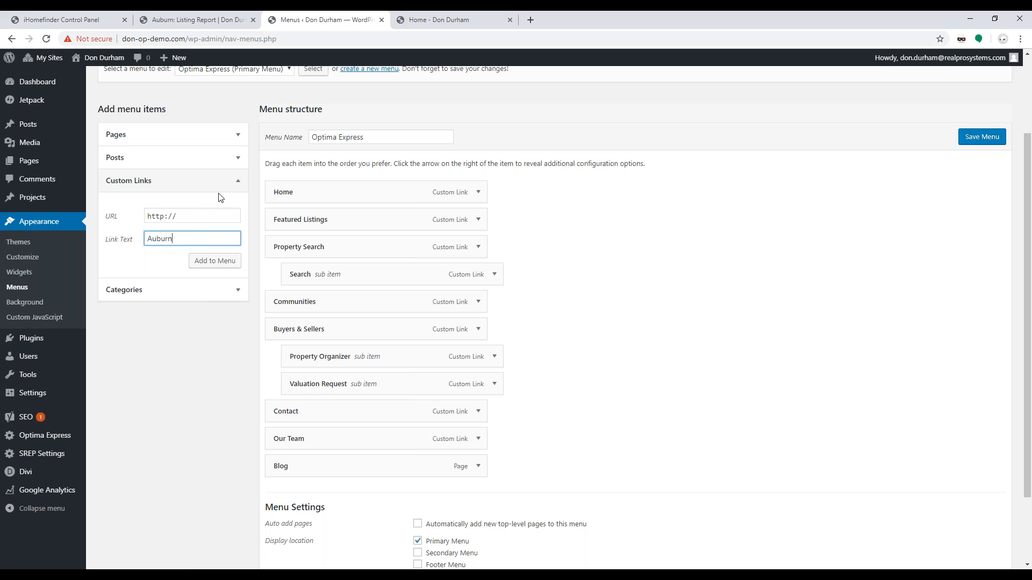
key("shift+Tab")
key("ctrl+v")
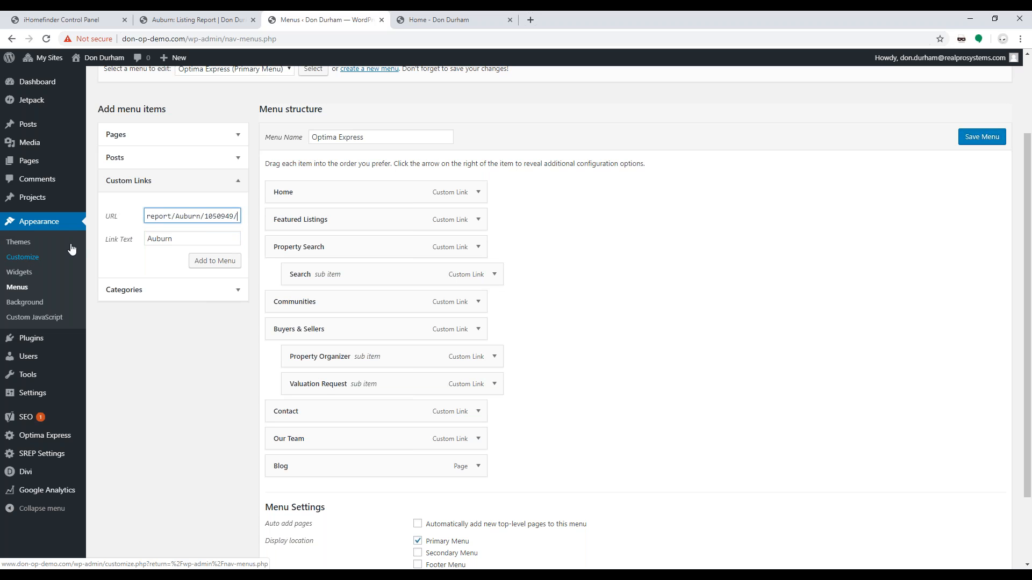
left_click(205, 265)
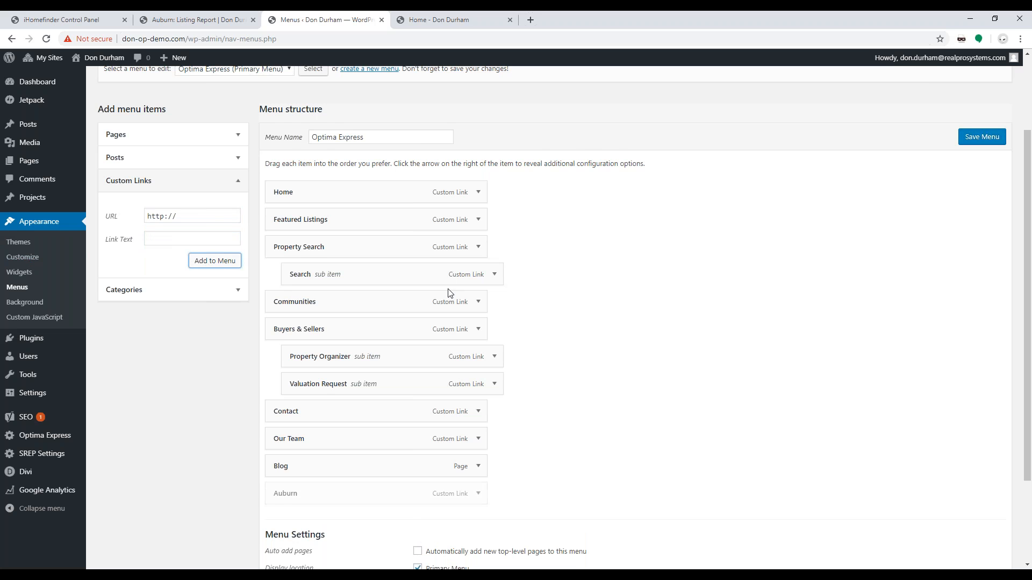
- Nest the Auburn item as a sub item under Communities and save the menu
scroll(312, 382, "down", 3)
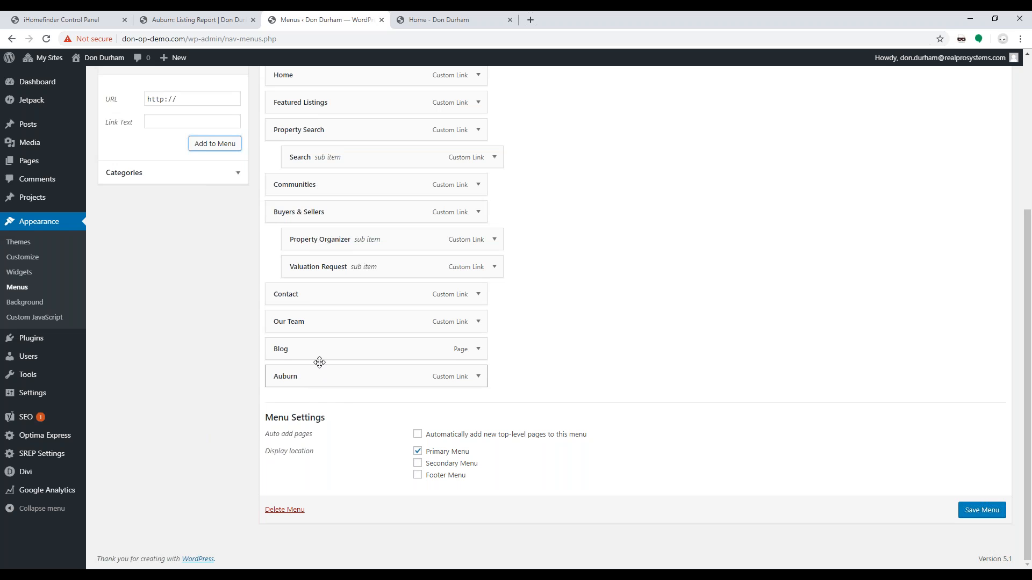
left_click_drag(319, 362, 315, 237)
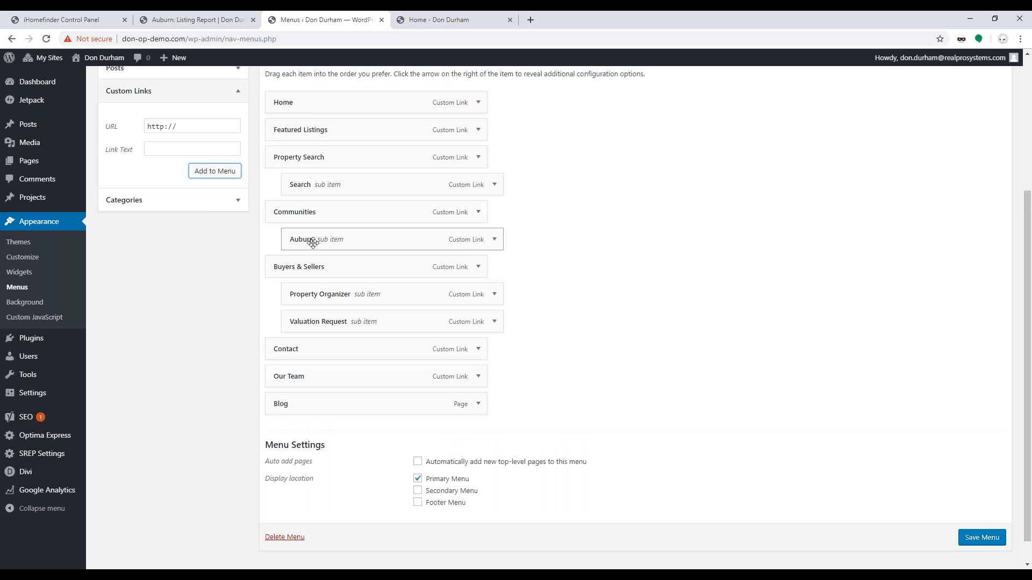
left_click(966, 539)
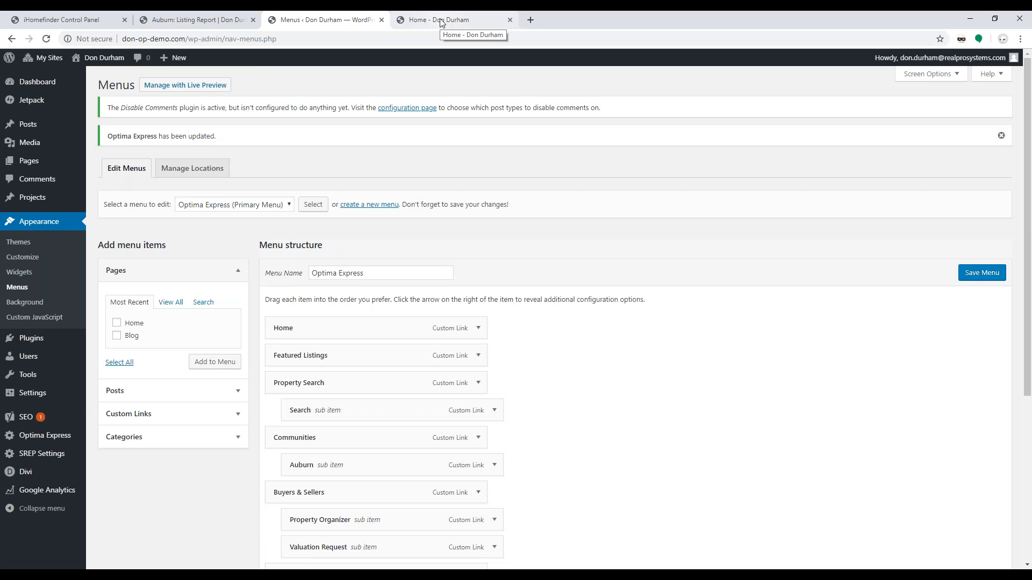
- Reload the website's home page and open Auburn under Communities to check its listing report
left_click(440, 21)
left_click(220, 58)
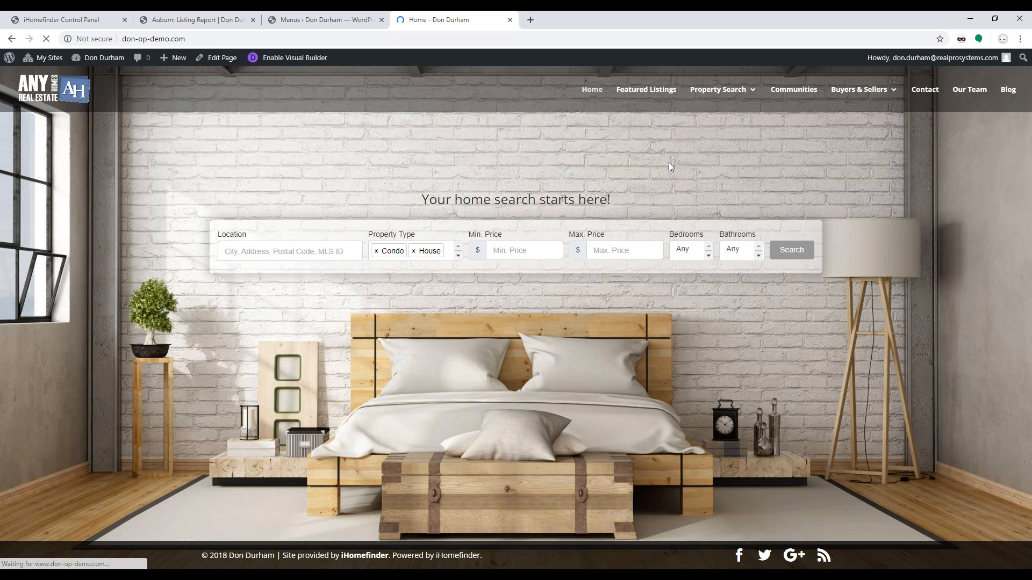
mouse_move(773, 91)
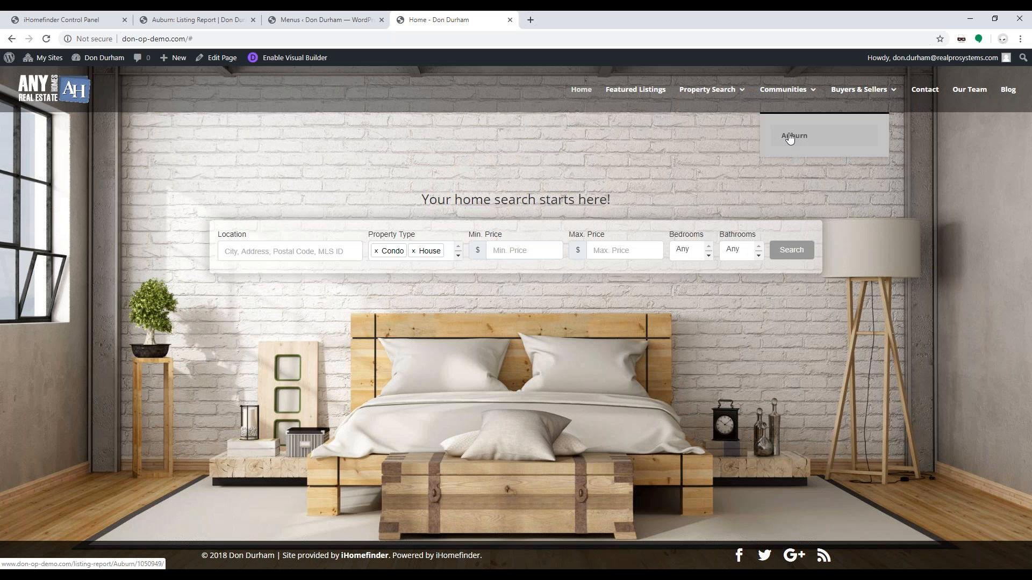
left_click(789, 138)
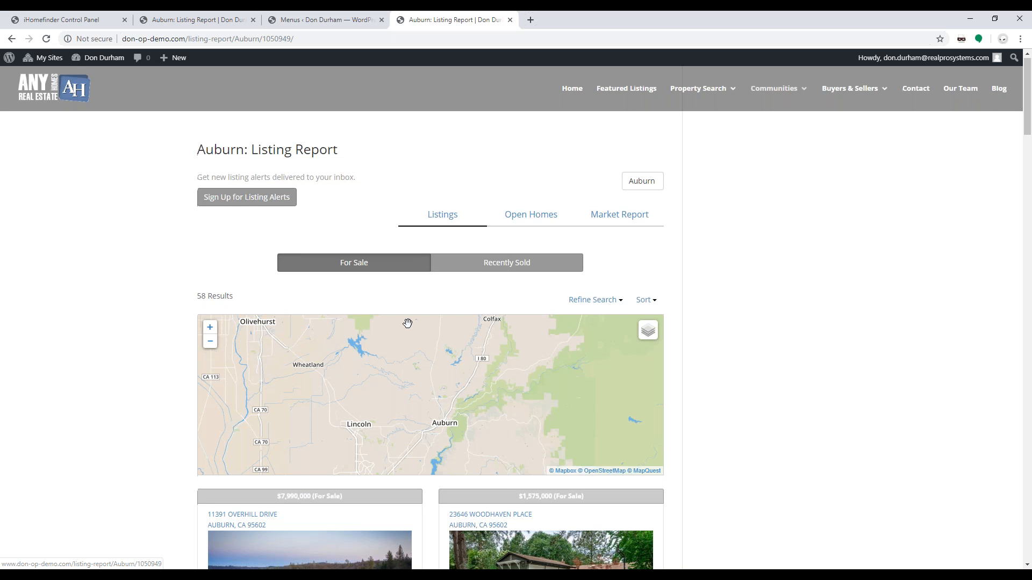
scroll(407, 322, "down", 4)
scroll(425, 248, "up", 4)
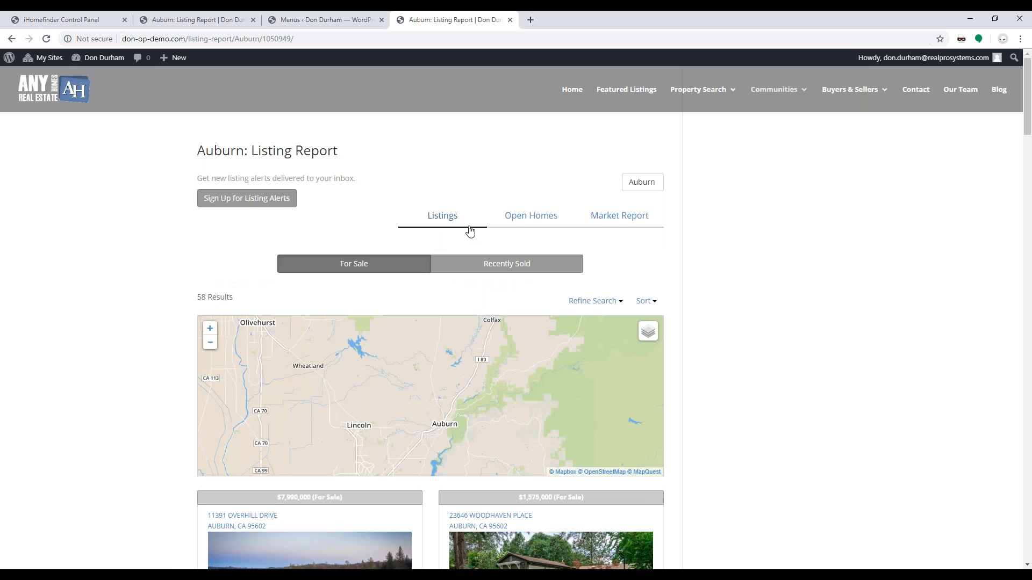
- Check the Open Homes and Market Report pages of the Auburn market on the website
left_click(544, 218)
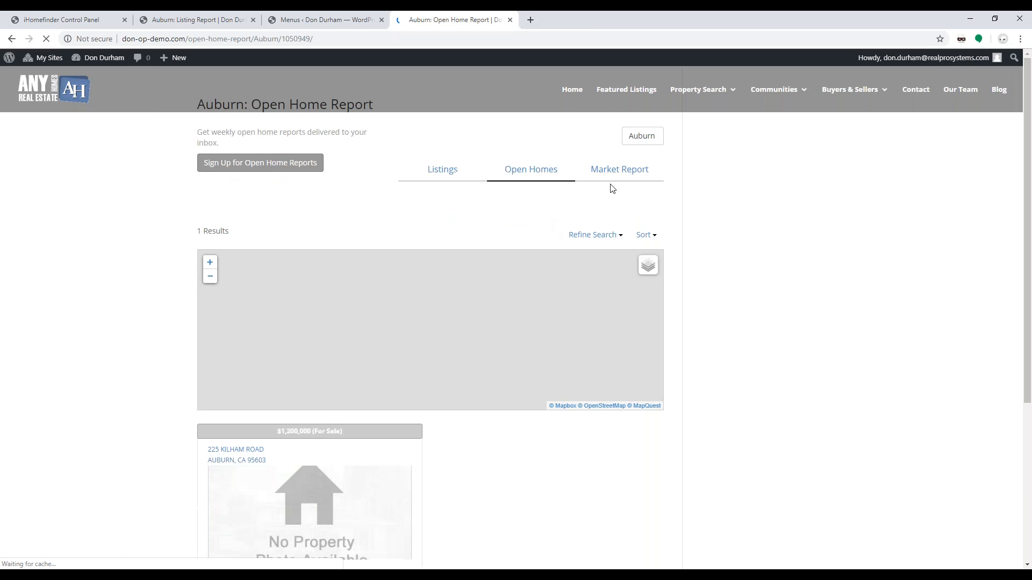
left_click(606, 220)
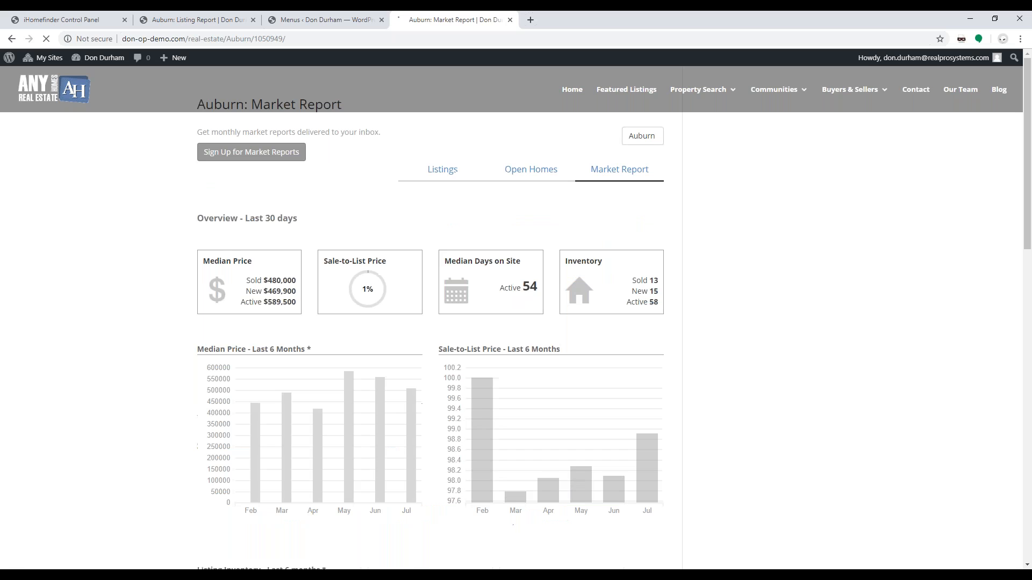
mouse_move(260, 252)
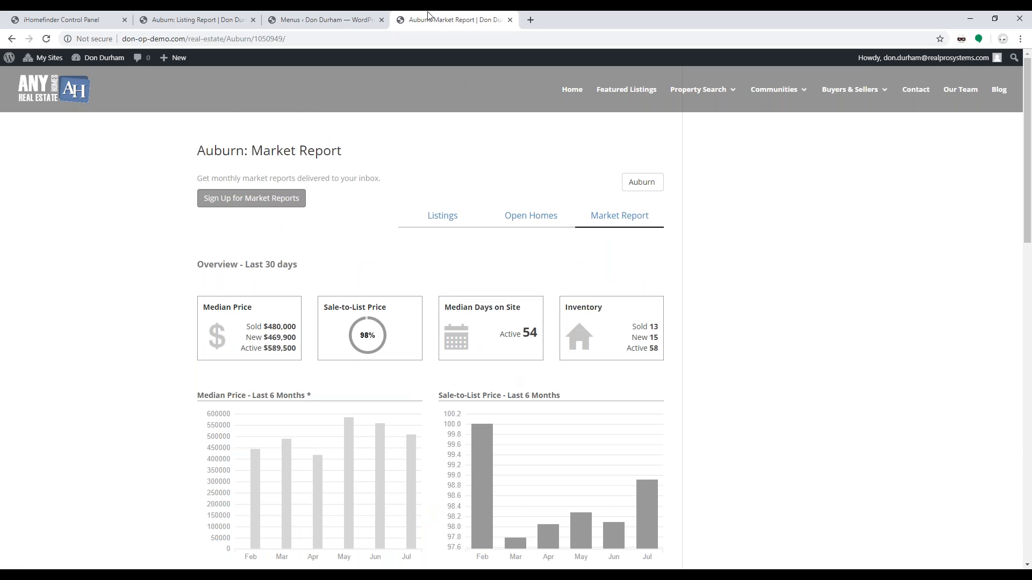
- Open the Optima Express shortcodes page in the WordPress dashboard and review the Broker and IDX Pages shortcodes
left_click(334, 20)
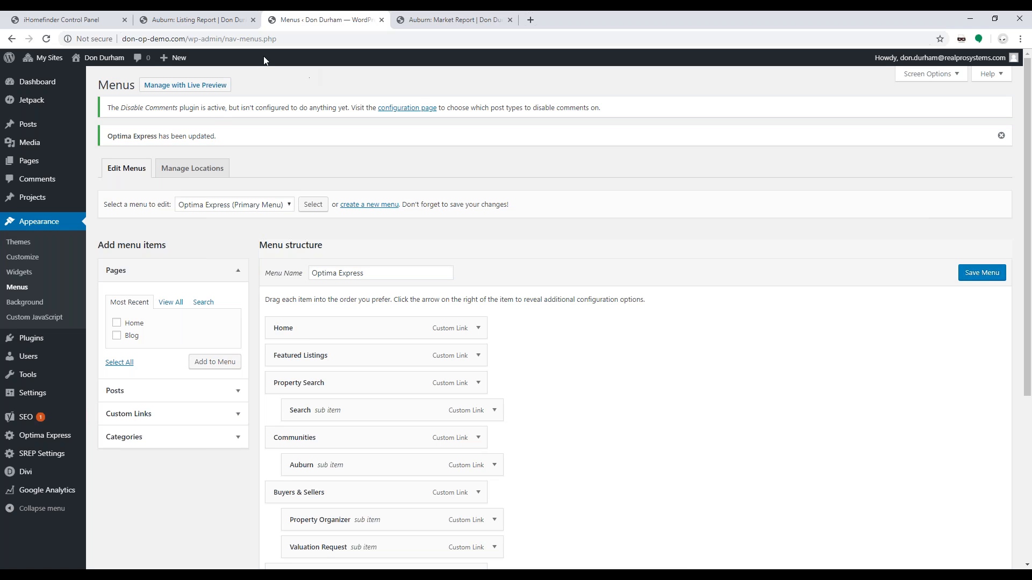
mouse_move(53, 436)
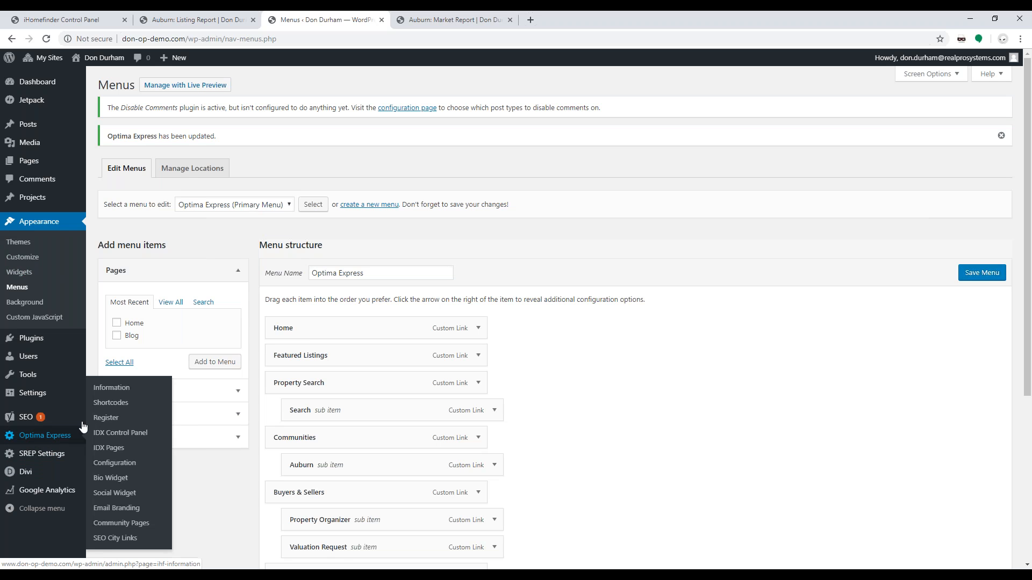
left_click(109, 408)
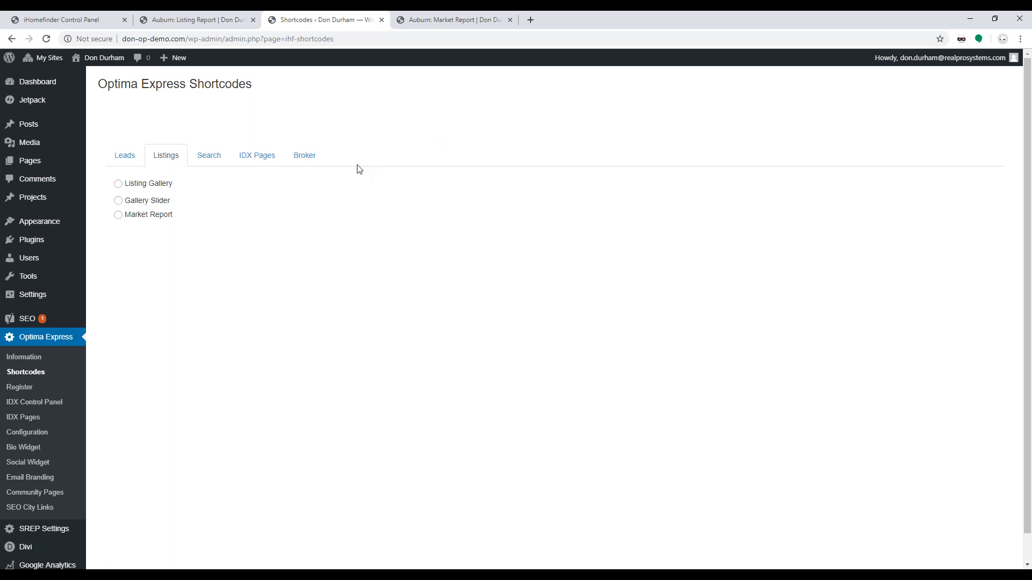
left_click(303, 157)
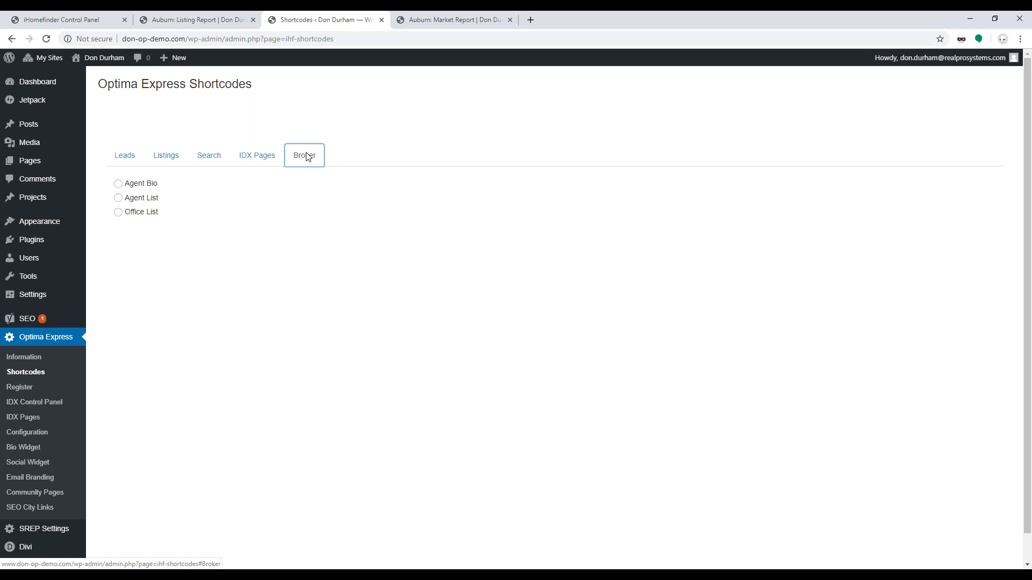
left_click(256, 165)
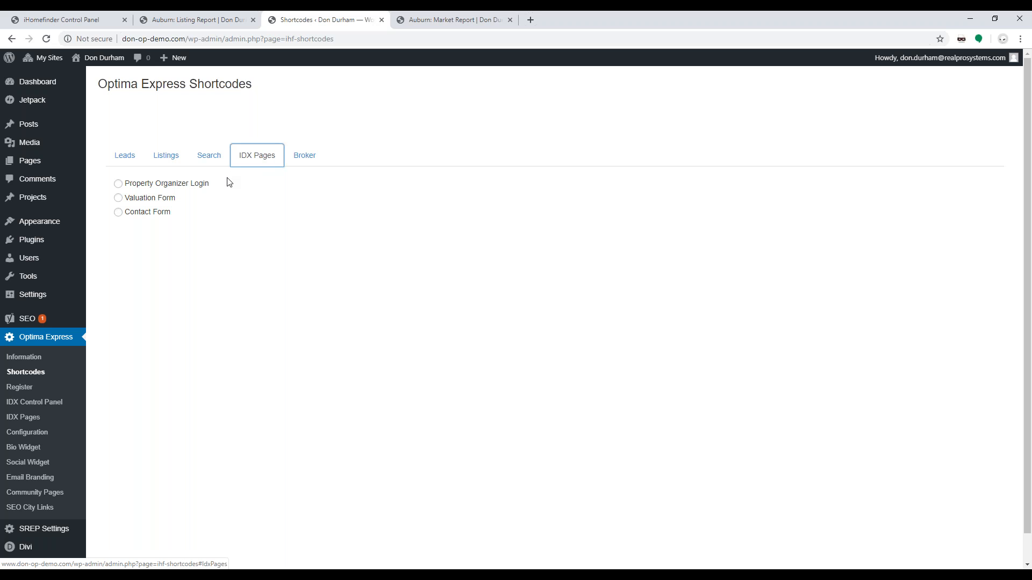
- Review the search shortcodes, including the style choices for Quick Search and the settings for Search
left_click(218, 157)
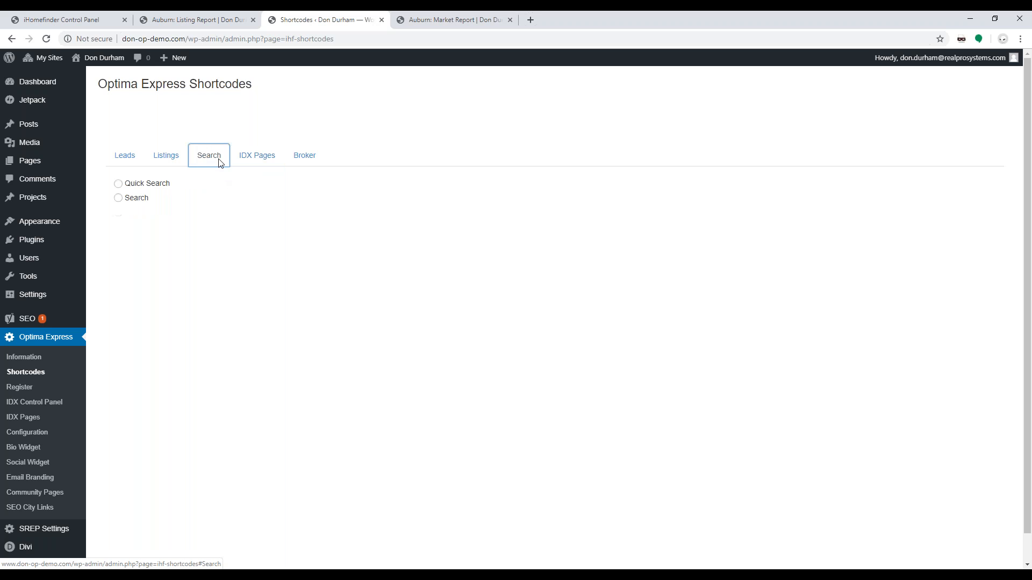
left_click(161, 189)
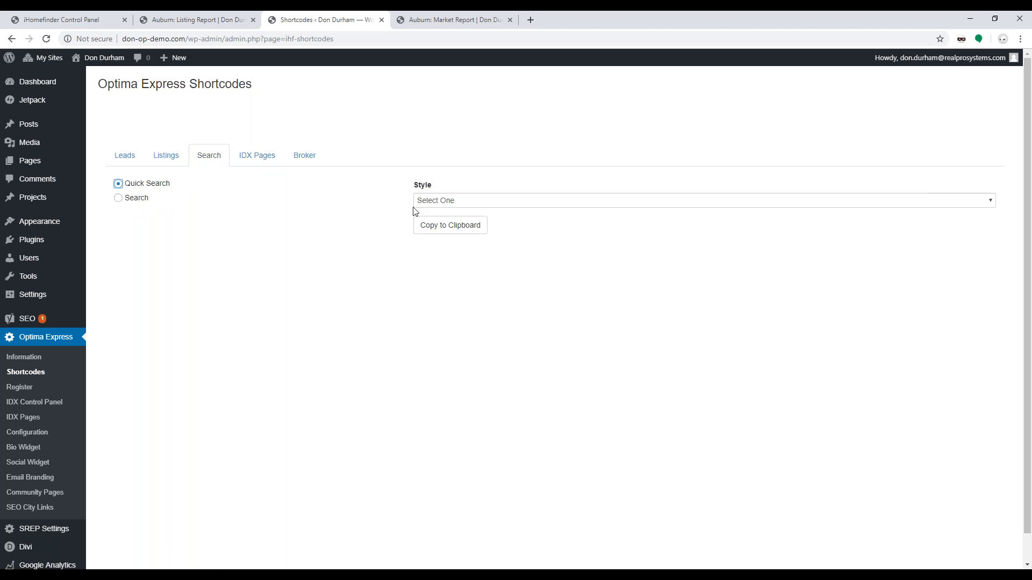
left_click(441, 202)
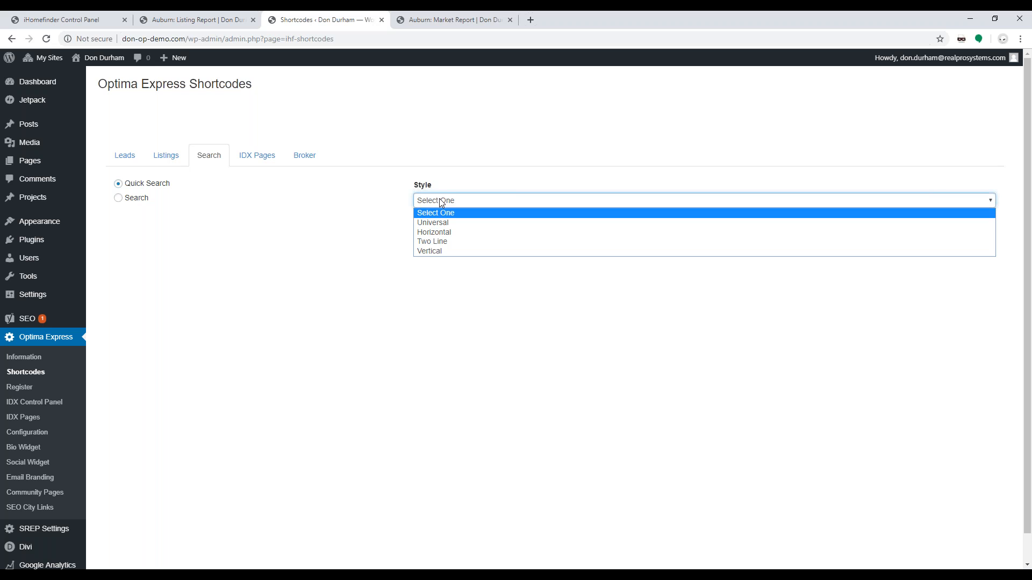
left_click(450, 192)
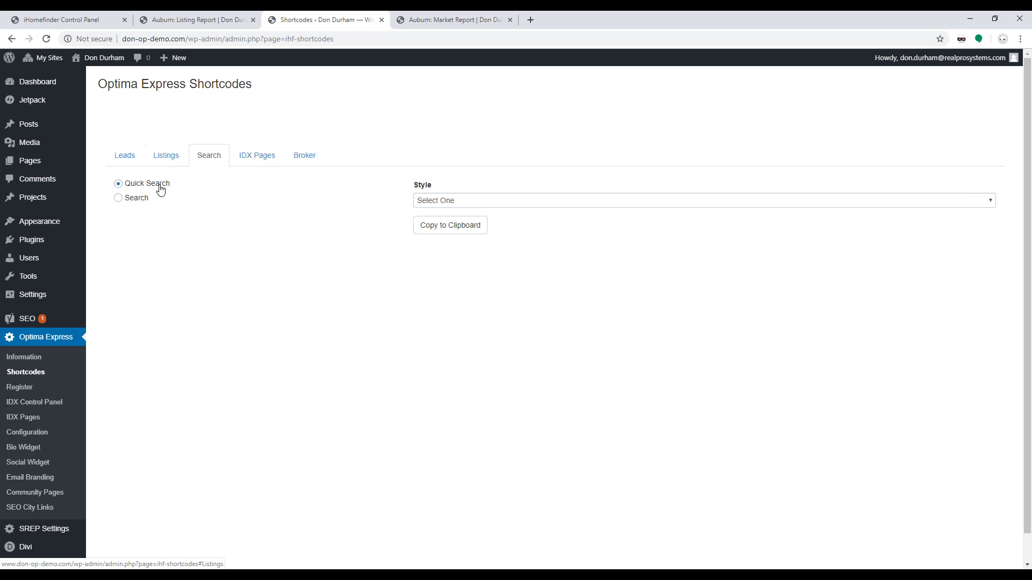
left_click(142, 203)
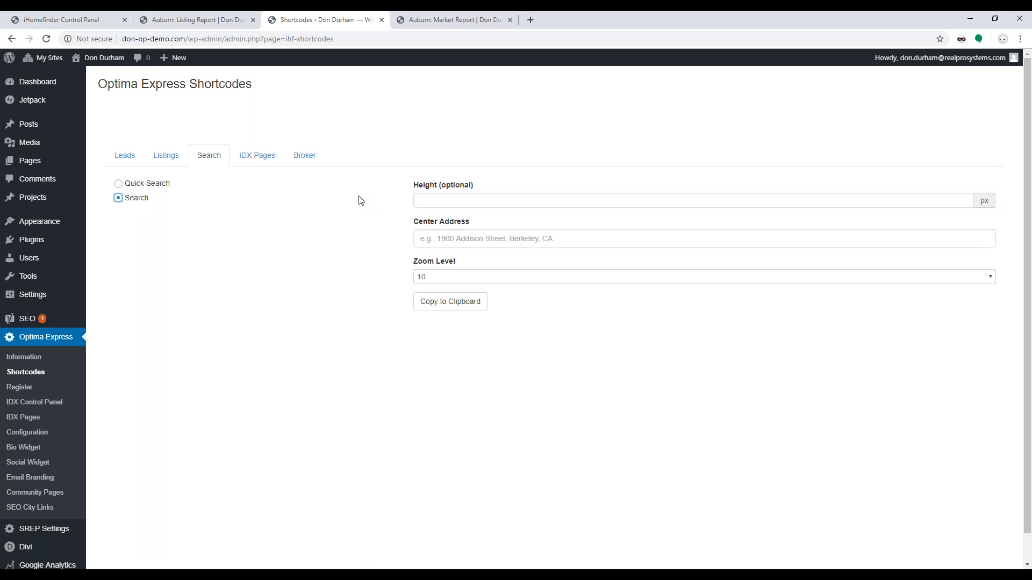
- Look through the available shortcodes in the Leads and Listings categories
left_click(168, 163)
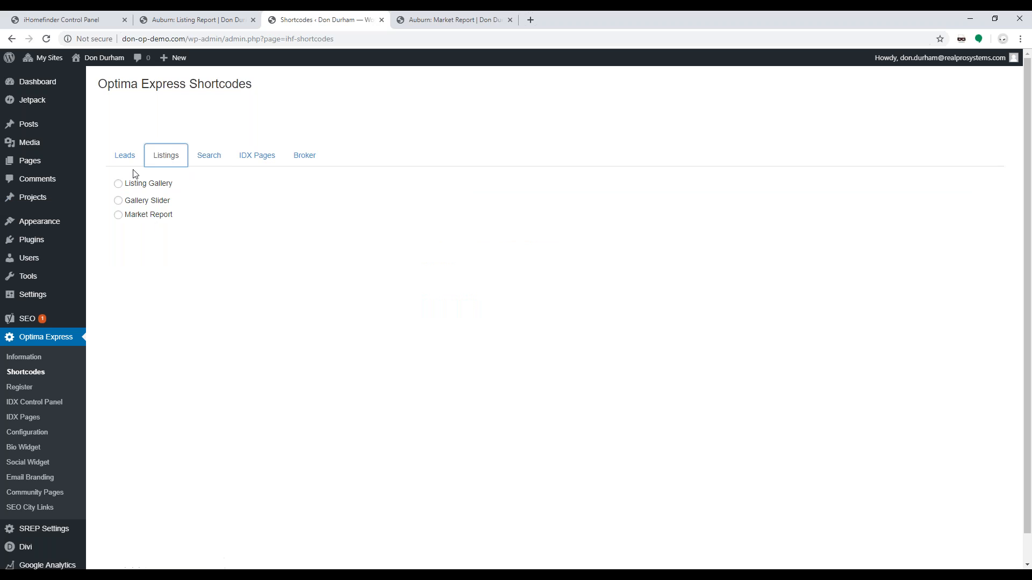
left_click(123, 156)
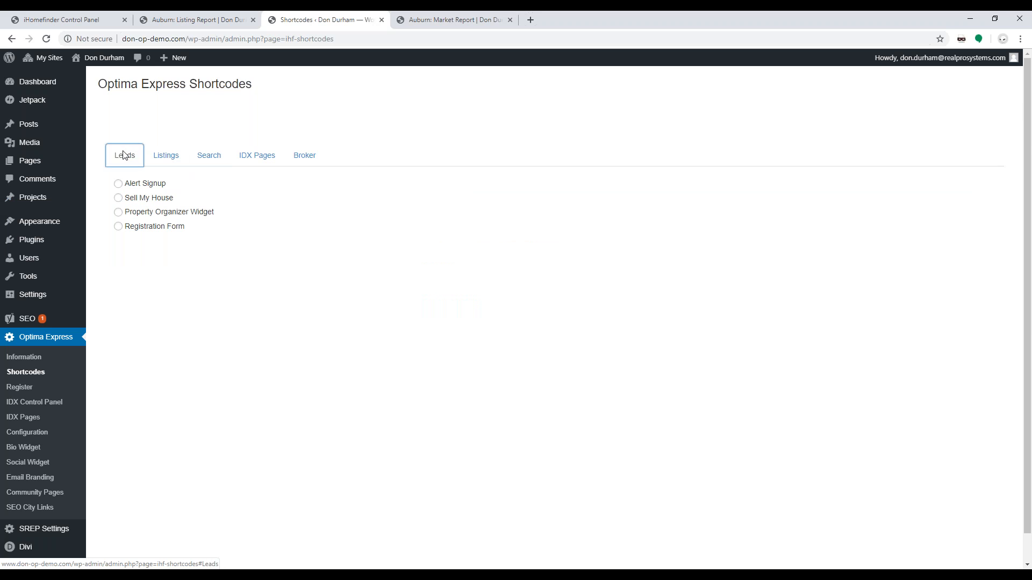
left_click(174, 160)
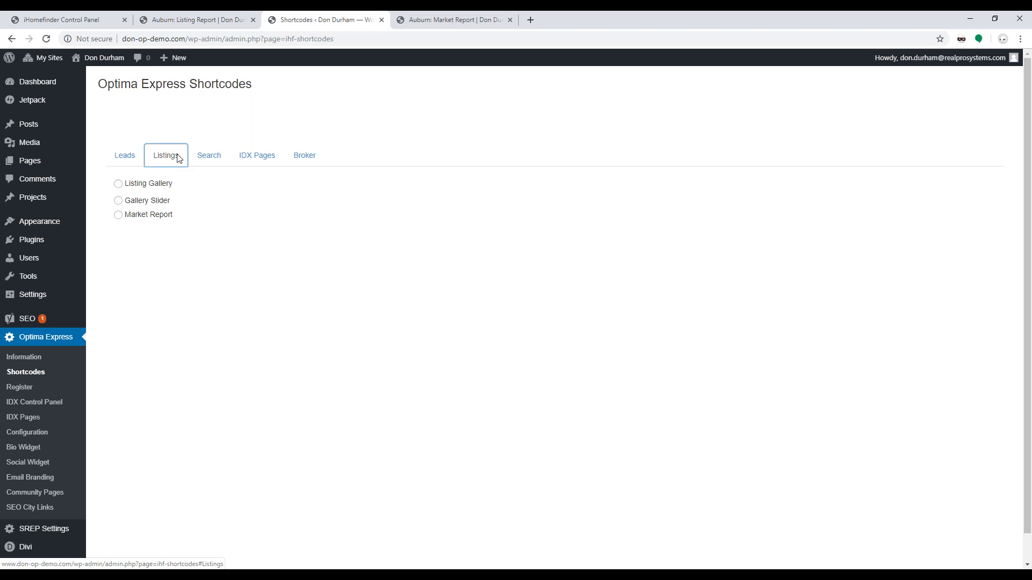
- Look at the Listing Gallery shortcode and view Auburn's Listings page on the website for comparison
left_click(151, 188)
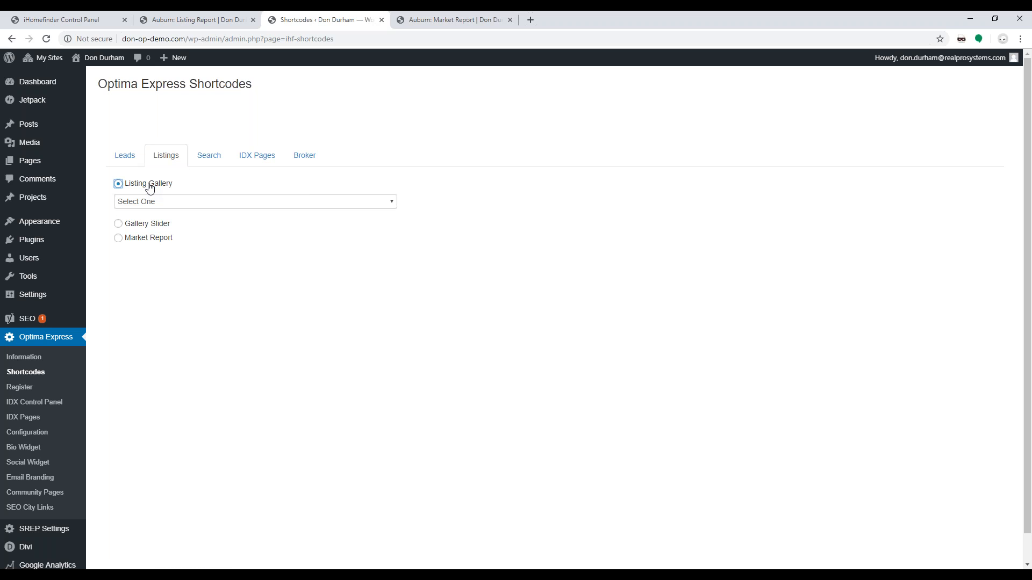
left_click(449, 18)
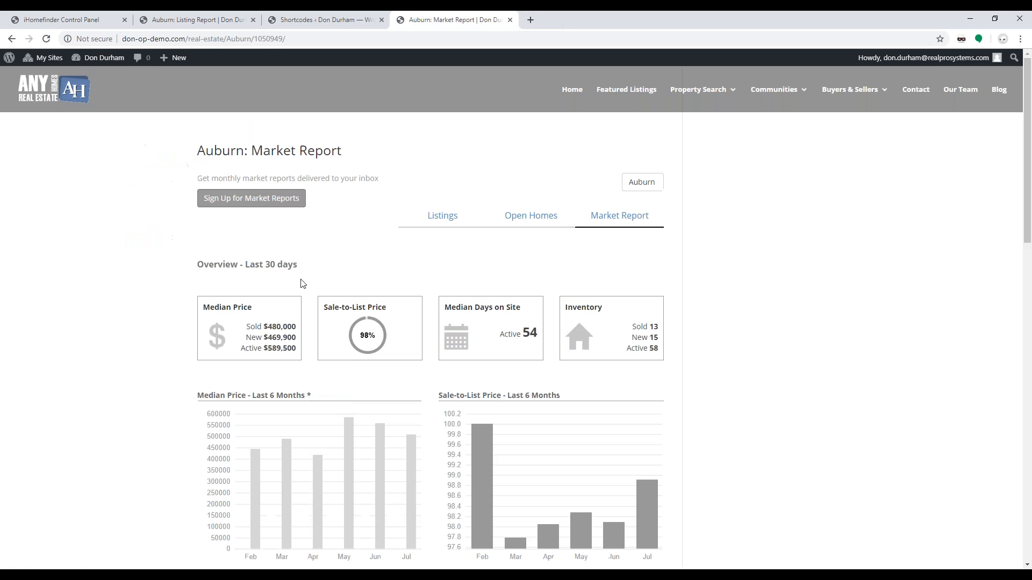
left_click(442, 218)
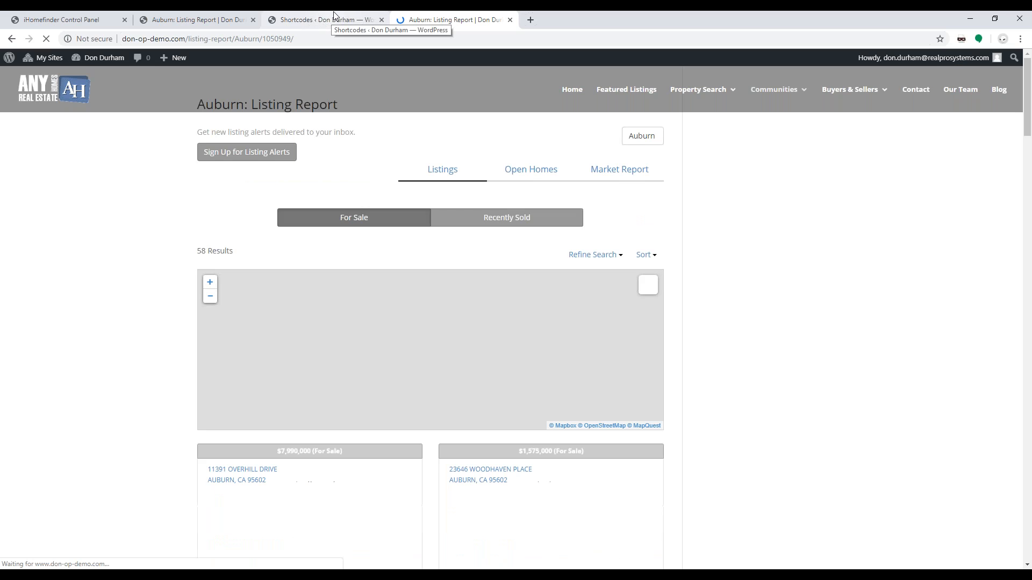
- Review the Gallery Slider and Market Report shortcode settings, and view Auburn's Market Report on the website
left_click(334, 18)
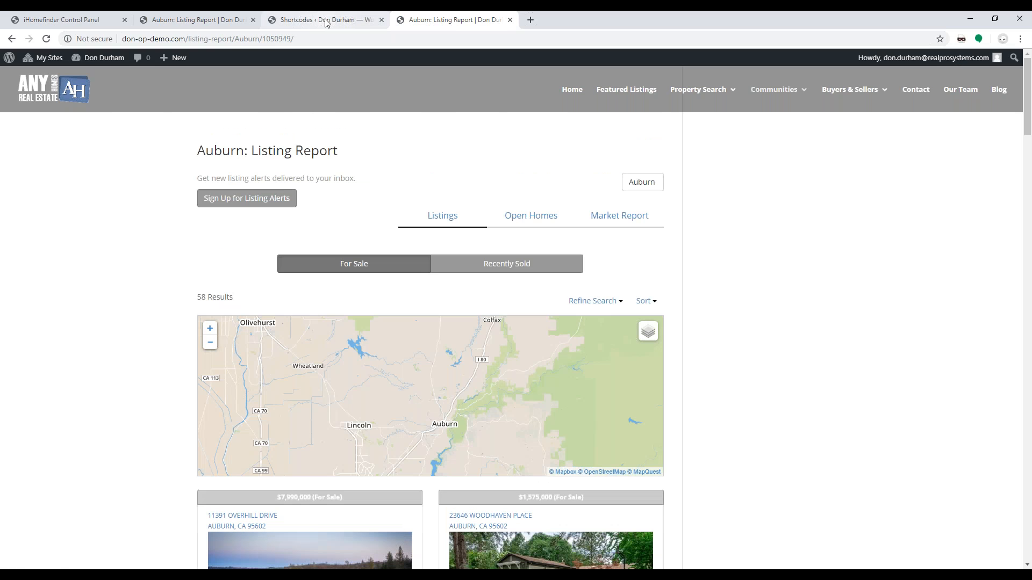
left_click(163, 226)
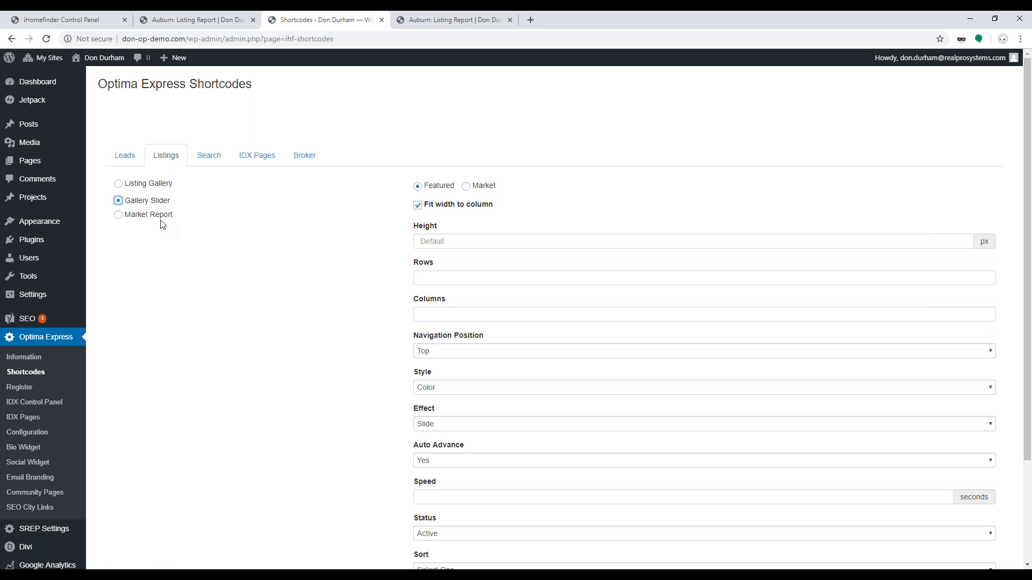
left_click(160, 222)
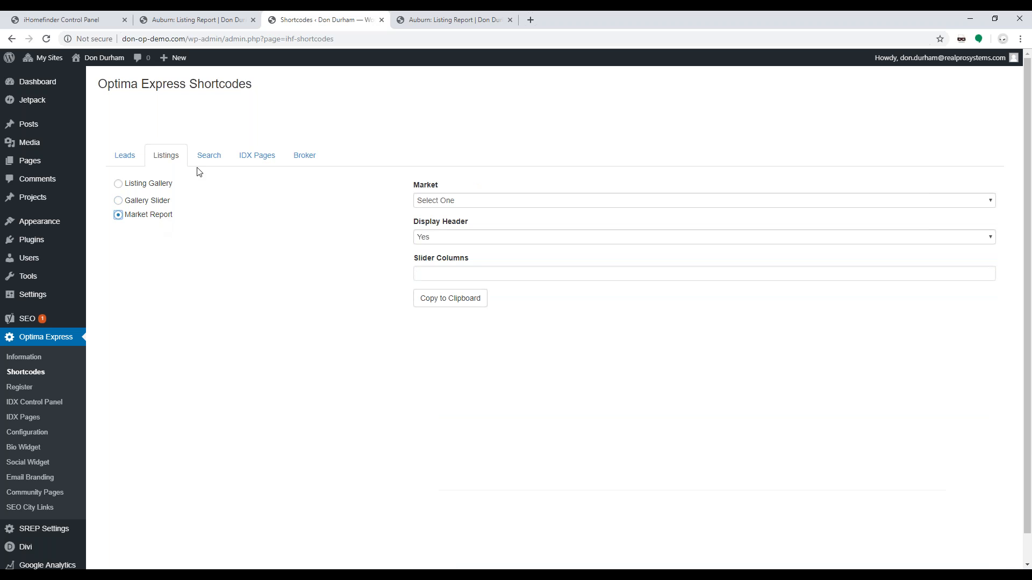
left_click(451, 22)
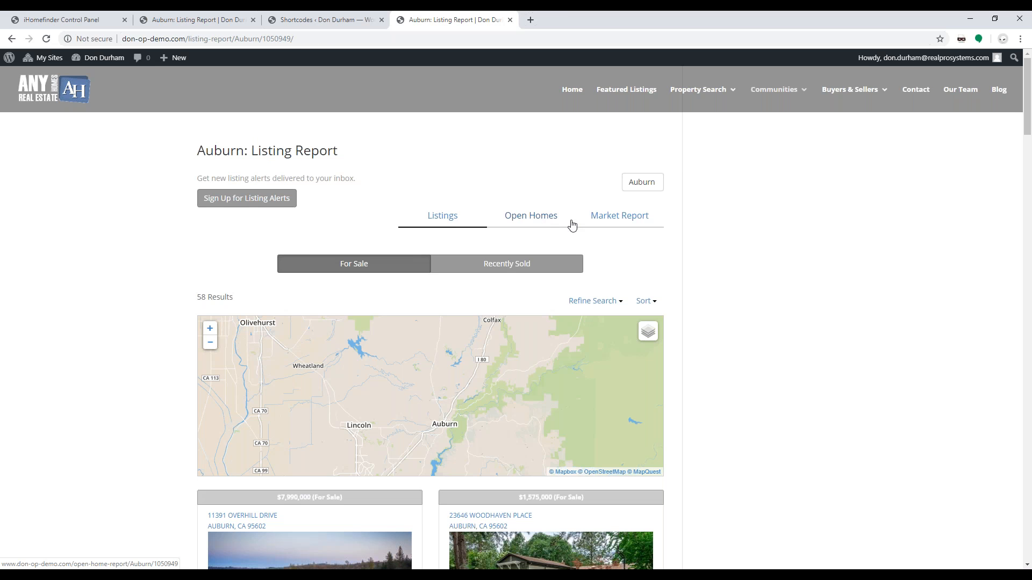
left_click(626, 222)
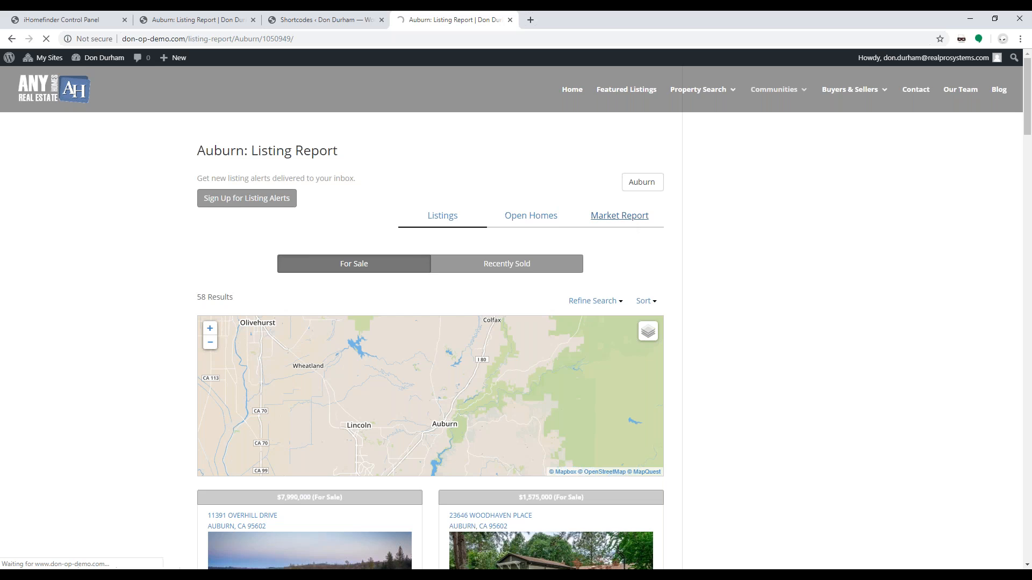
- Back on the shortcodes page, choose a Listing Gallery shortcode of the Listing Report type
left_click(322, 20)
left_click(146, 183)
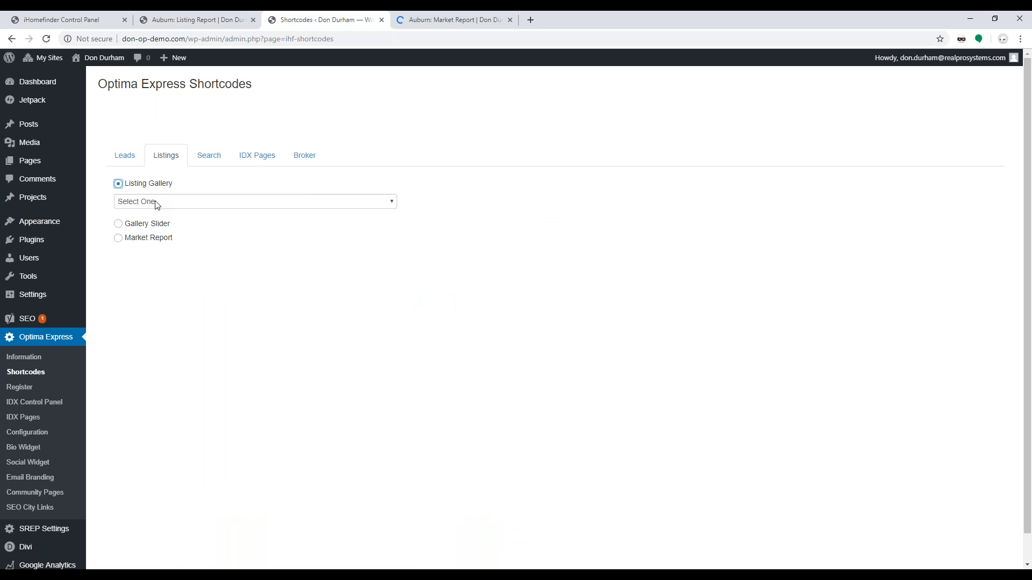
left_click(156, 203)
left_click(156, 252)
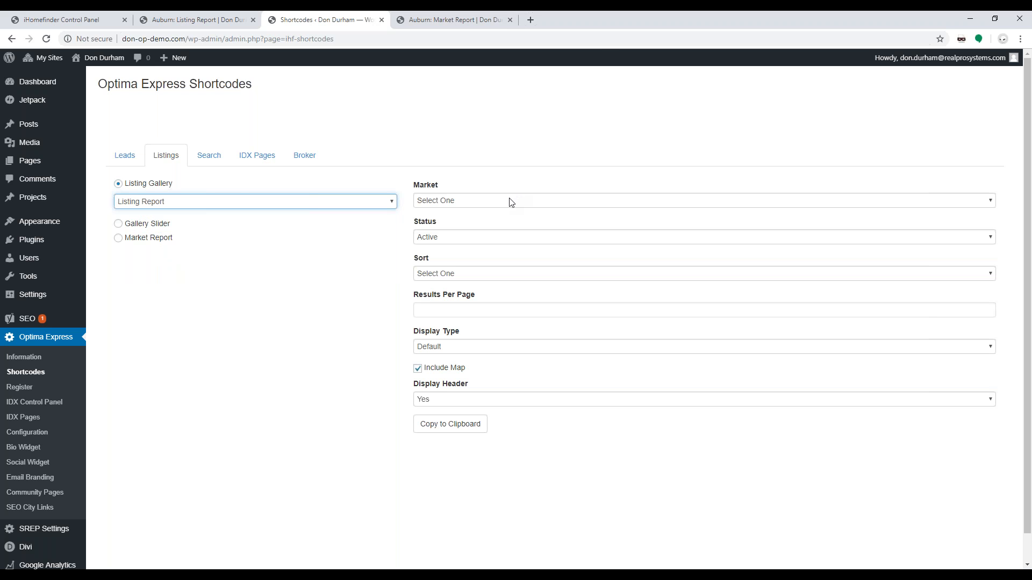
left_click(192, 208)
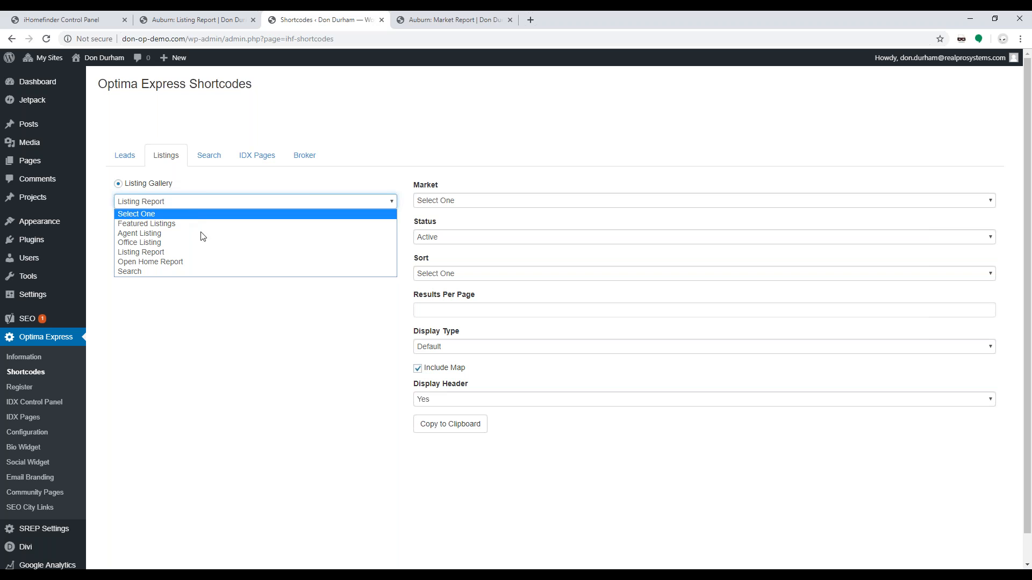
left_click(203, 252)
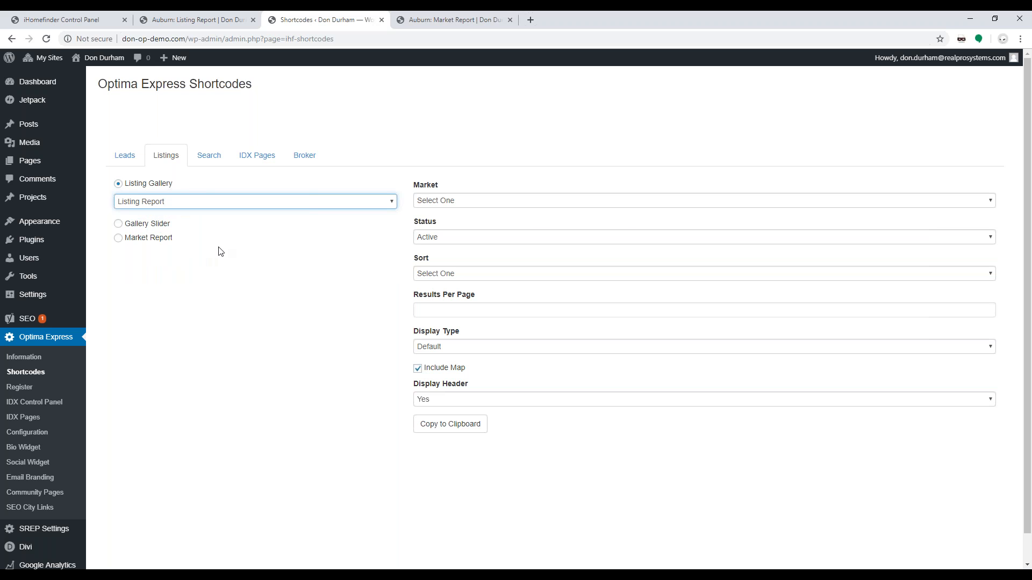
- Set the Listing Report shortcode's market to Auburn and its sort to Price (High to Low), and copy it to the clipboard
left_click(535, 203)
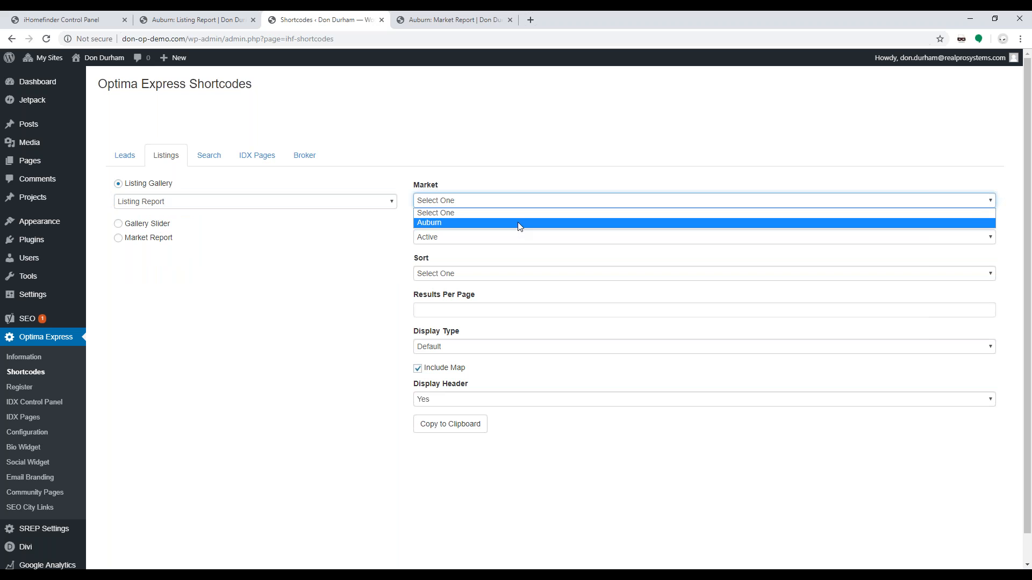
left_click(517, 222)
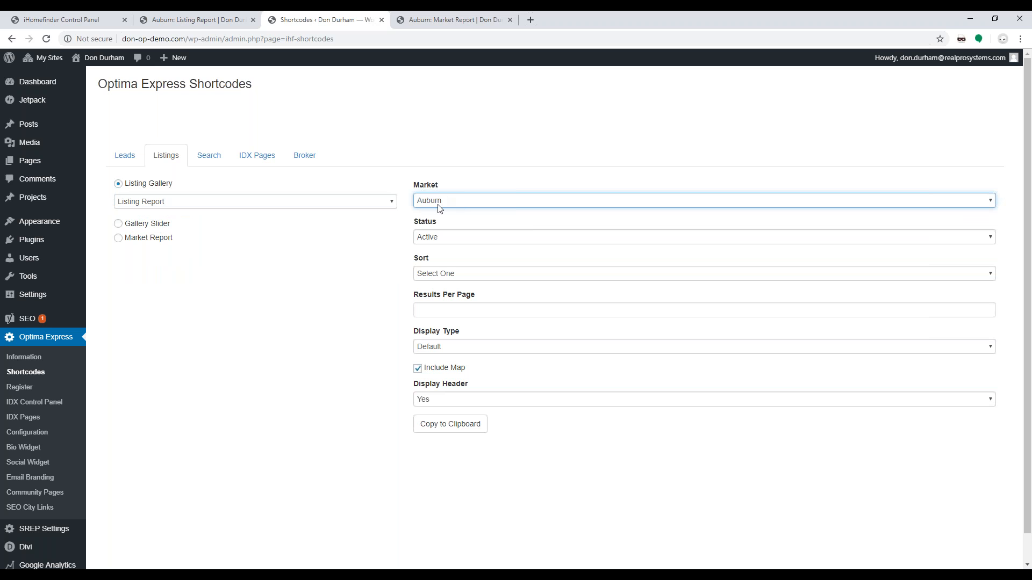
left_click(479, 273)
left_click(473, 295)
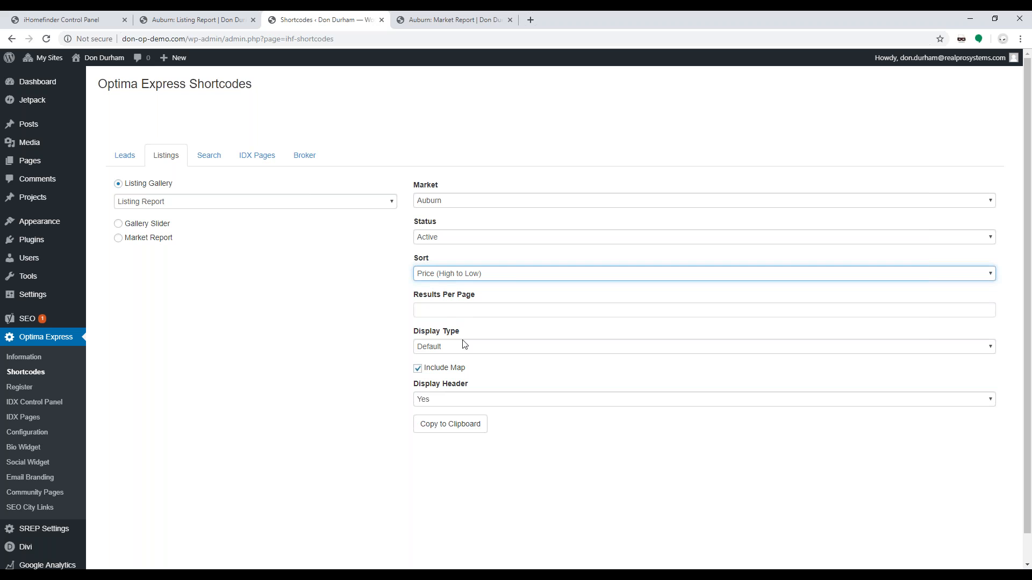
left_click(449, 431)
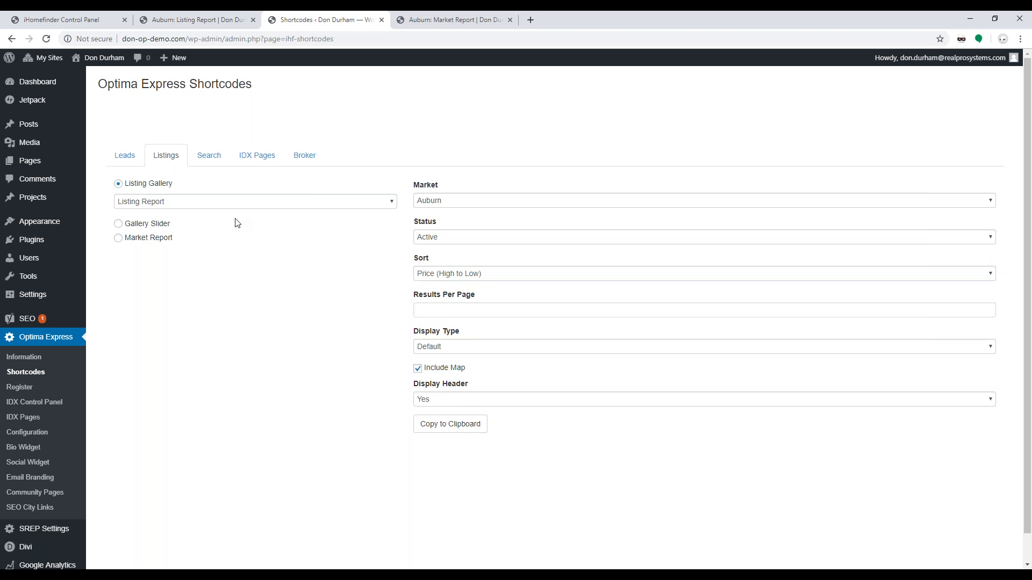
- Add a new page to the website
mouse_move(39, 159)
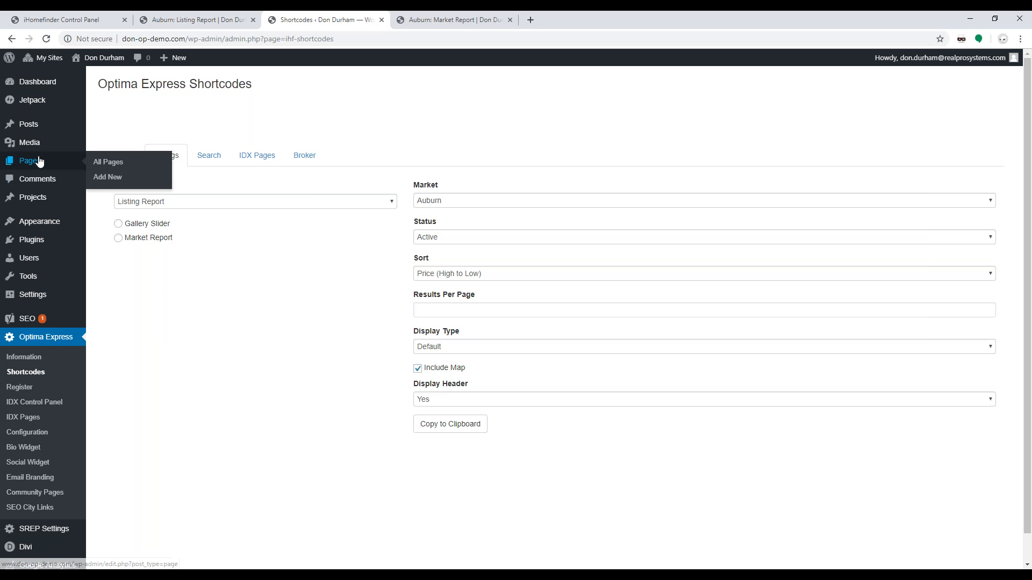
left_click(114, 180)
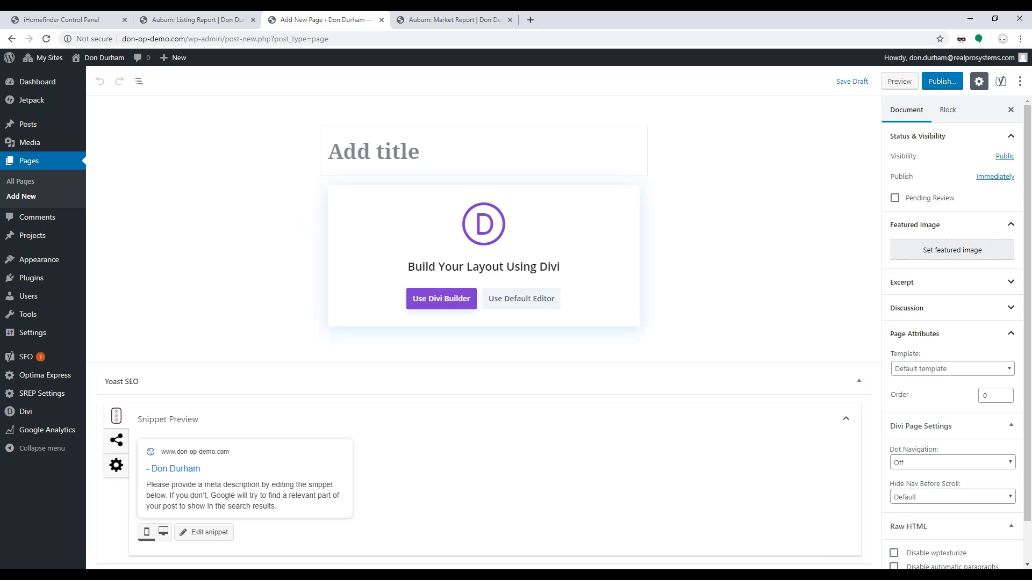
type("Aubu")
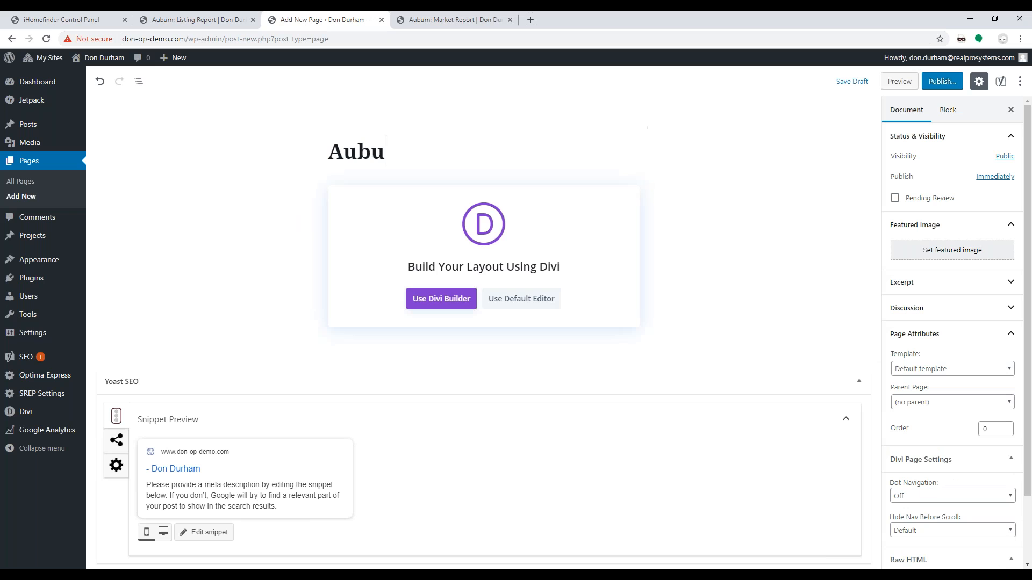
type("rn")
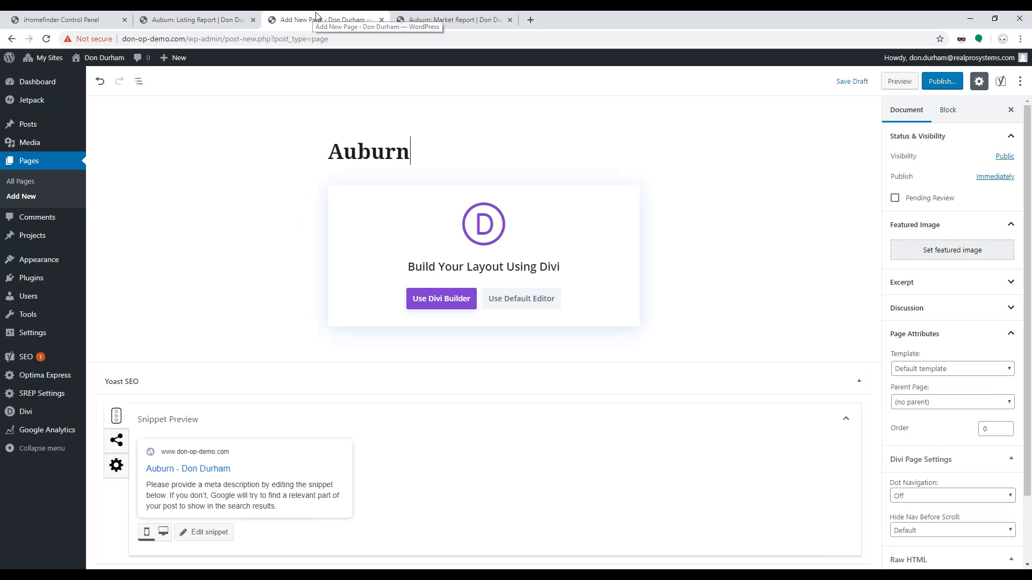
type("Commun")
key("BackSpace")
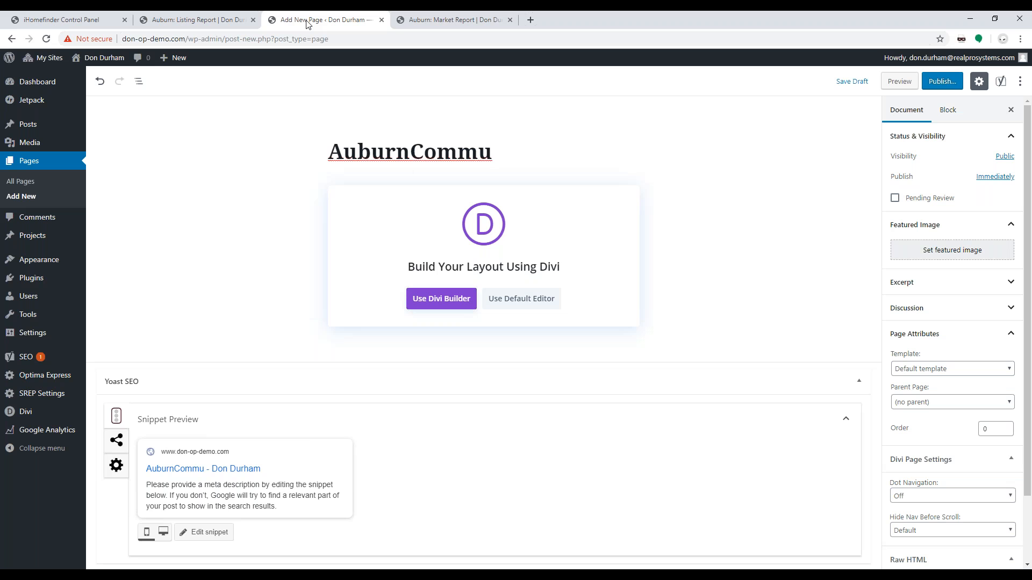
key("BackSpace")
key("BackSpace")
key("BackSpace")
key("BackSpace")
key("BackSpace")
key("BackSpace")
key("BackSpace")
key("BackSpace")
key("BackSpace")
key("BackSpace")
key("BackSpace")
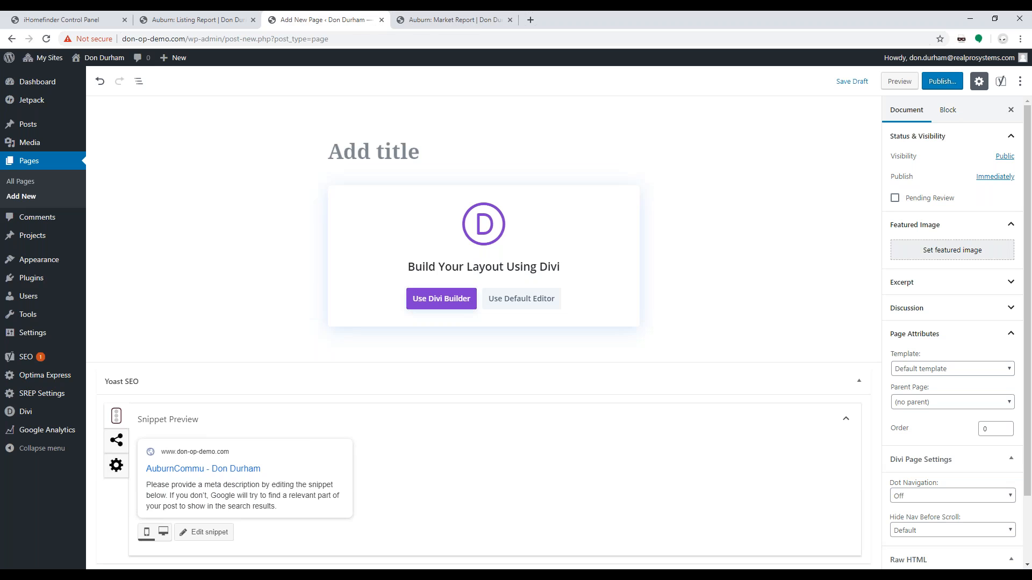
- Title the new page Auburn Community and choose the default editor instead of the Divi Builder
type("Au")
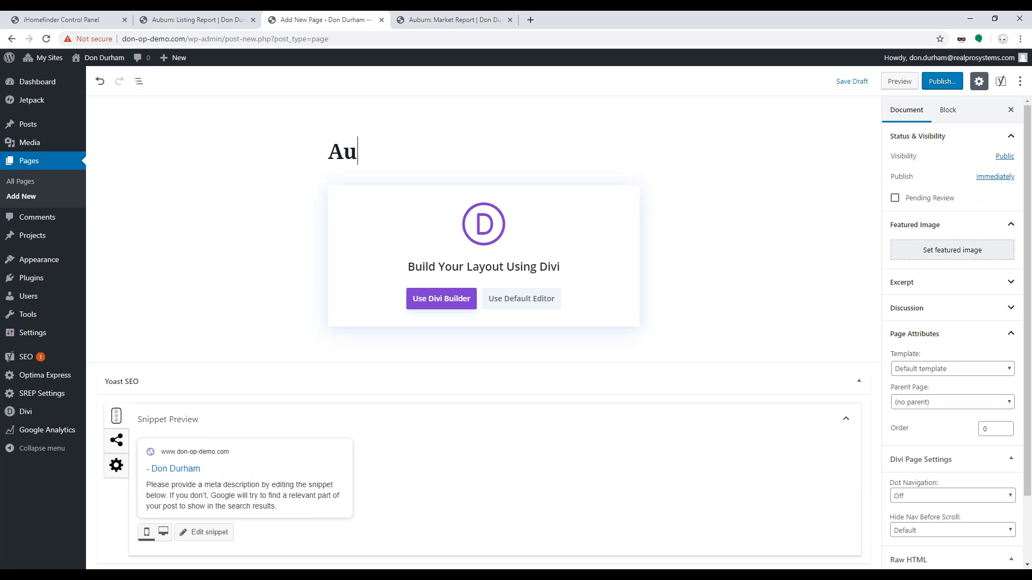
type("burn Communi")
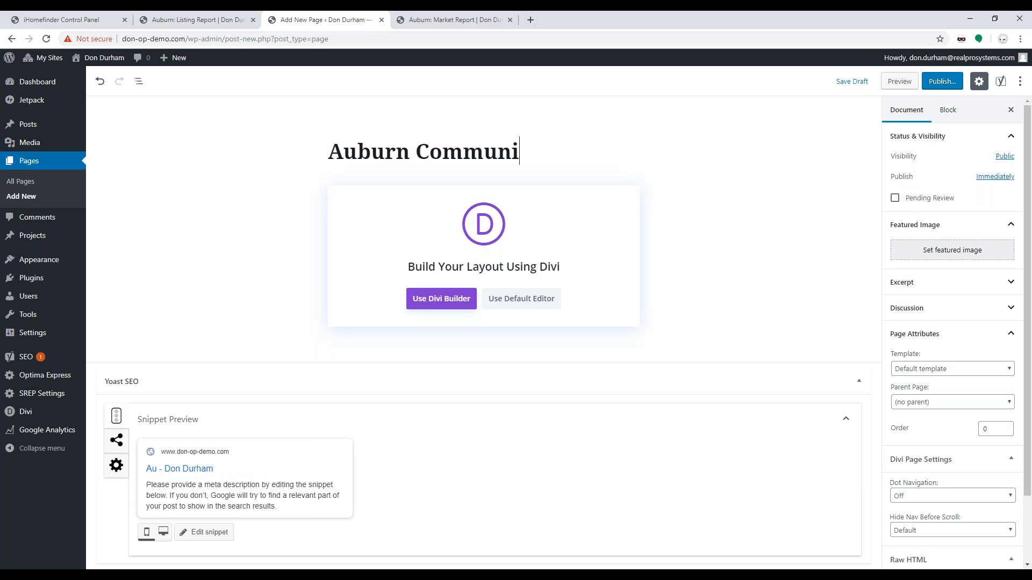
type("ty")
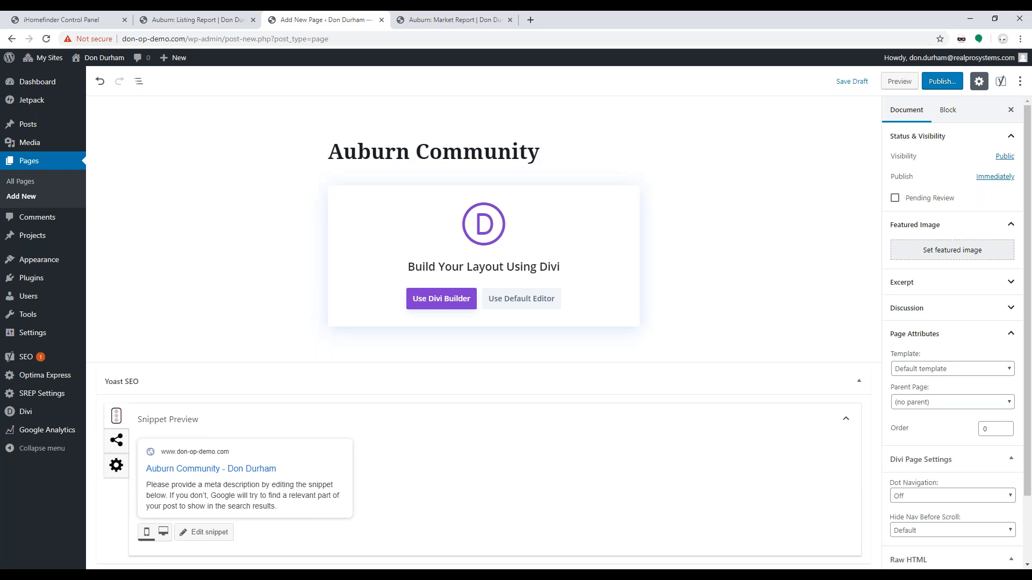
left_click(522, 300)
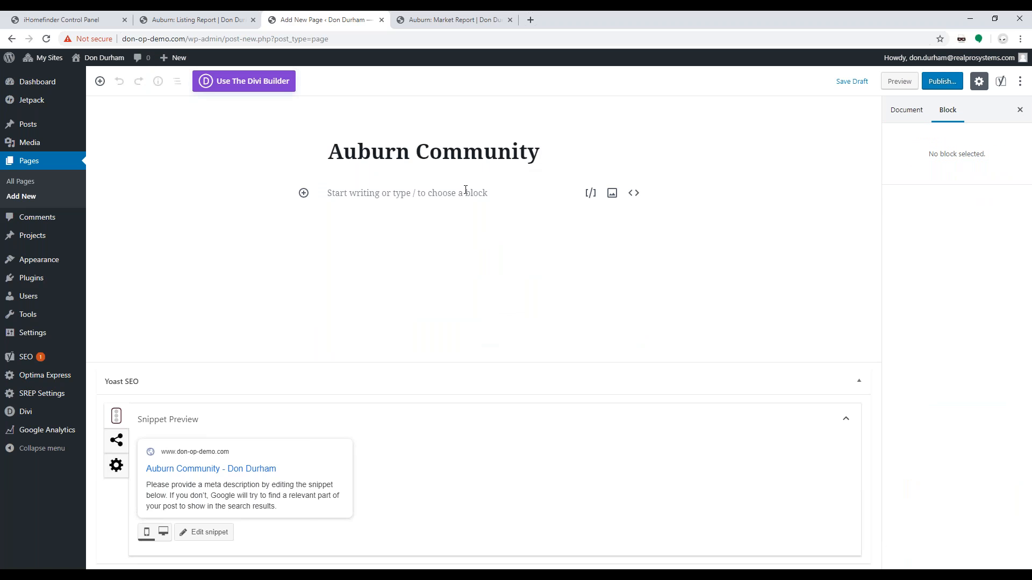
- Insert a Shortcode block under the page title and paste the copied Auburn listing report shortcode into it
left_click(465, 191)
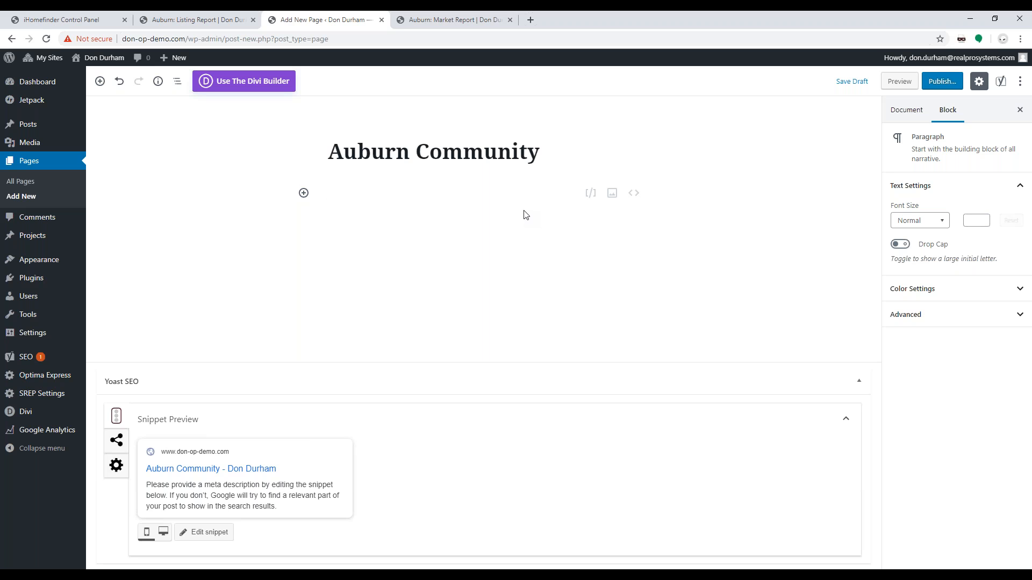
left_click(589, 195)
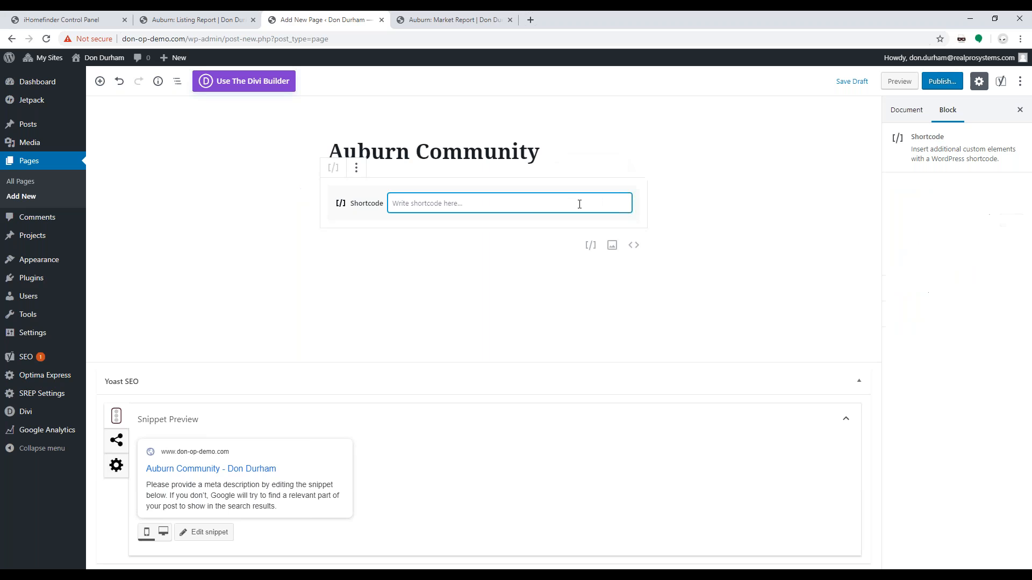
key("ctrl+v")
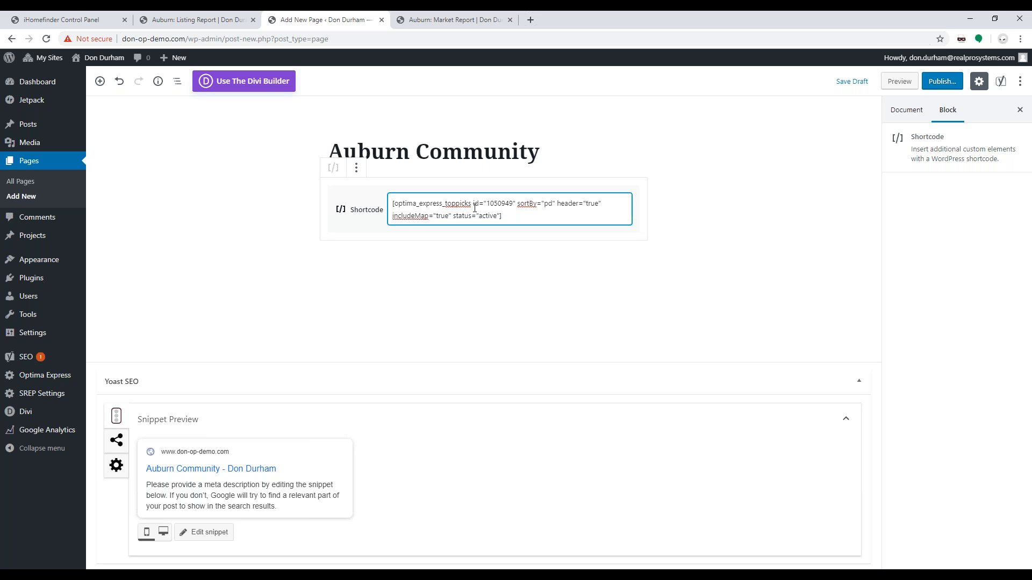
- Add an empty paragraph block and place it above the shortcode block
left_click(434, 259)
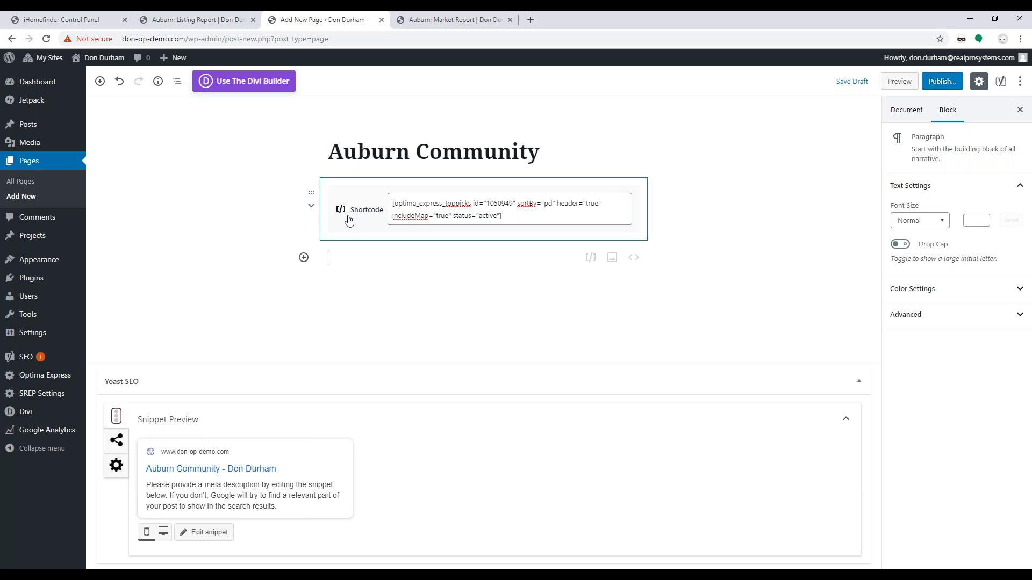
left_click(313, 209)
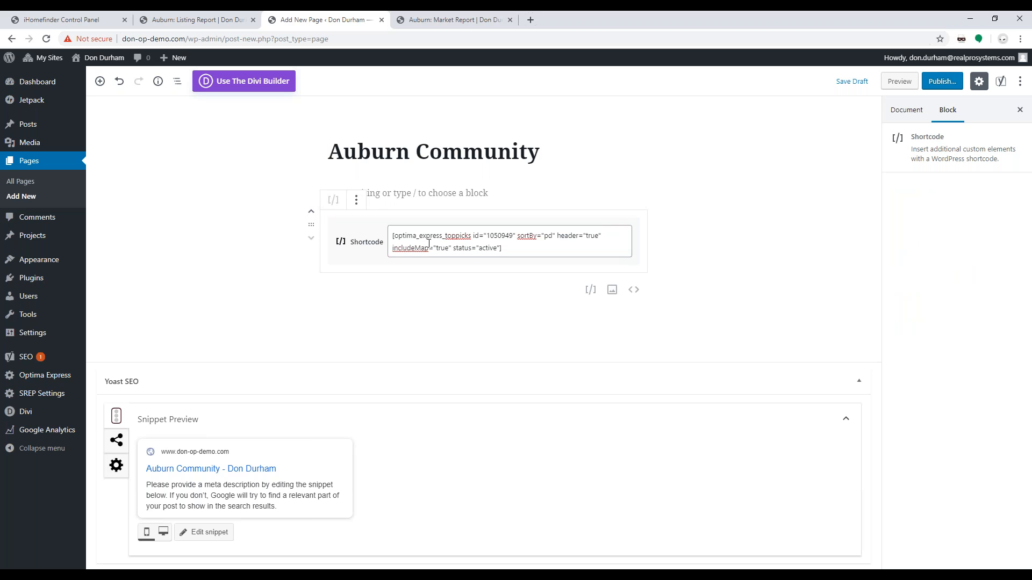
left_click(387, 194)
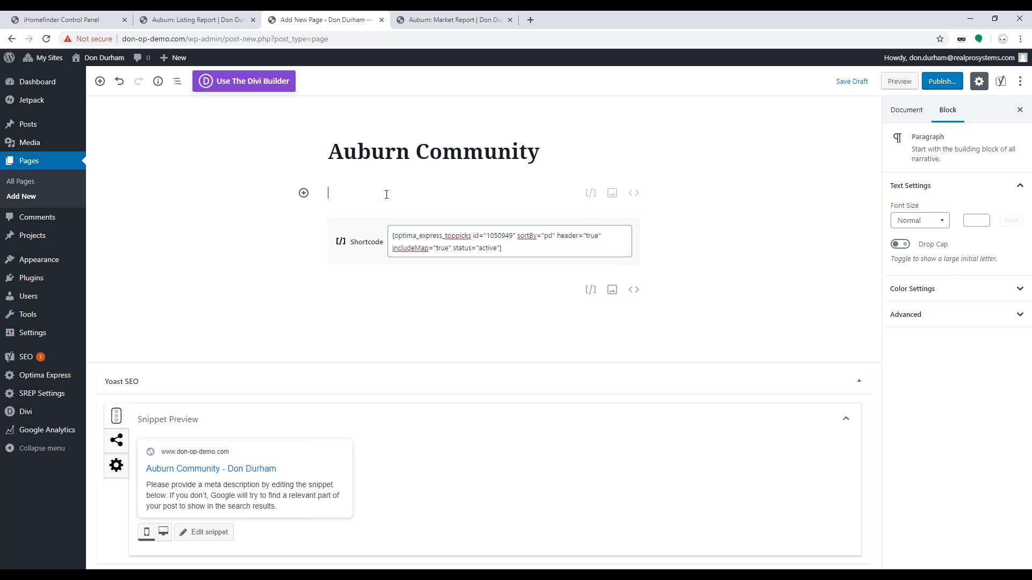
left_click(303, 193)
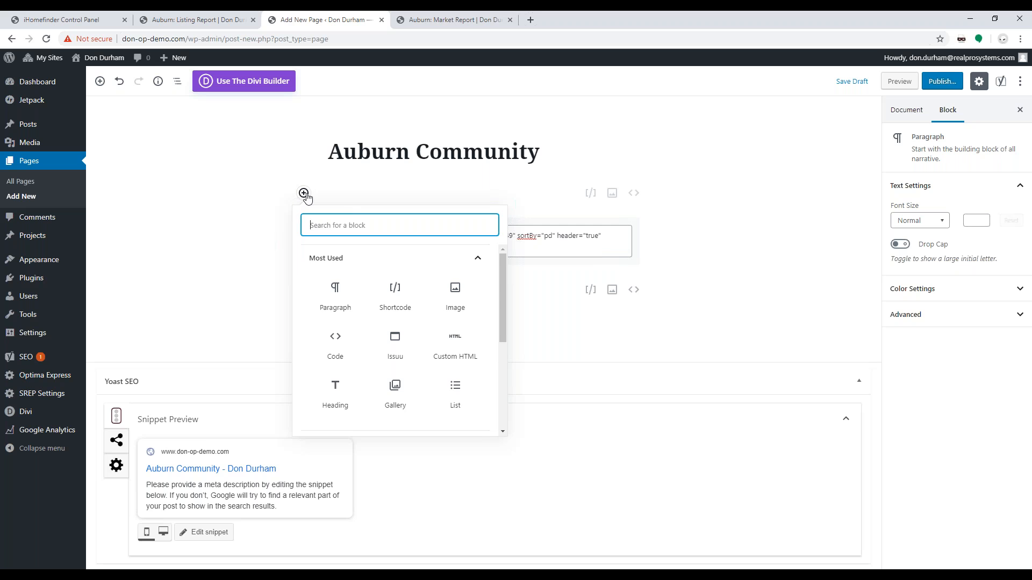
left_click(334, 297)
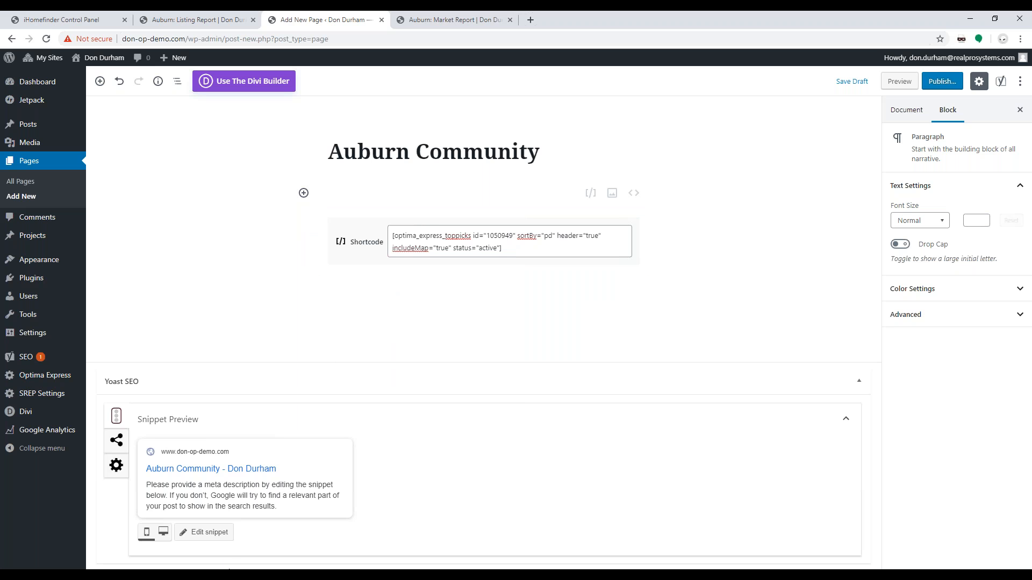
- Switch to Lorem.txt in Notepad, copy all its text and paste it into the empty paragraph above the shortcode
key("alt+Tab")
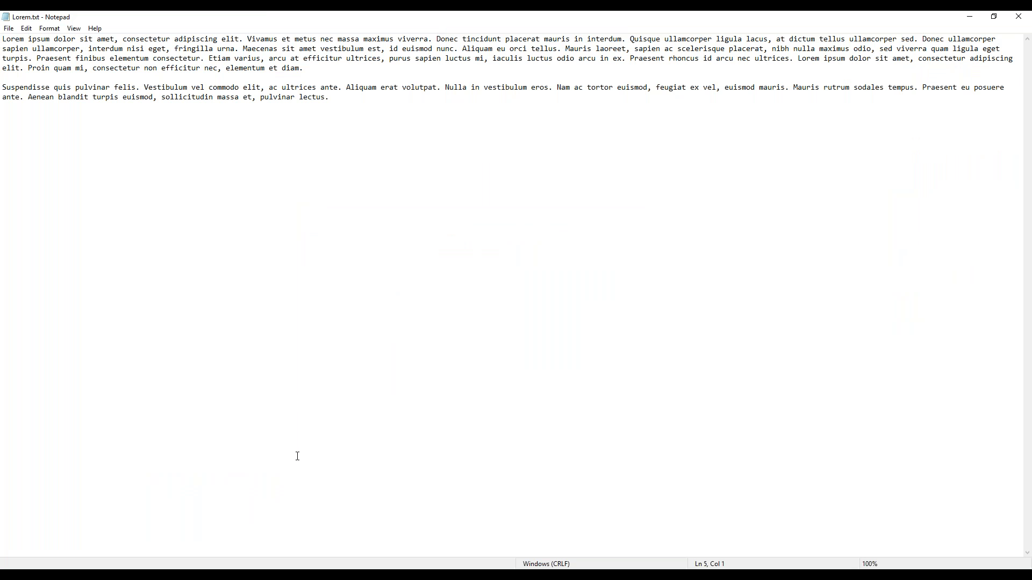
key("ctrl+a")
key("ctrl+c")
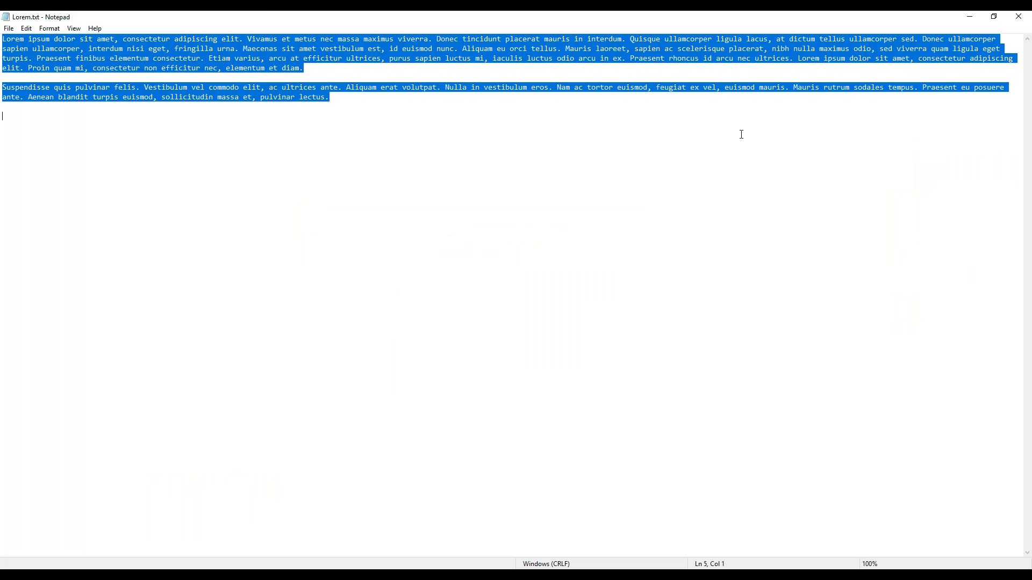
left_click(970, 19)
key("ctrl+v")
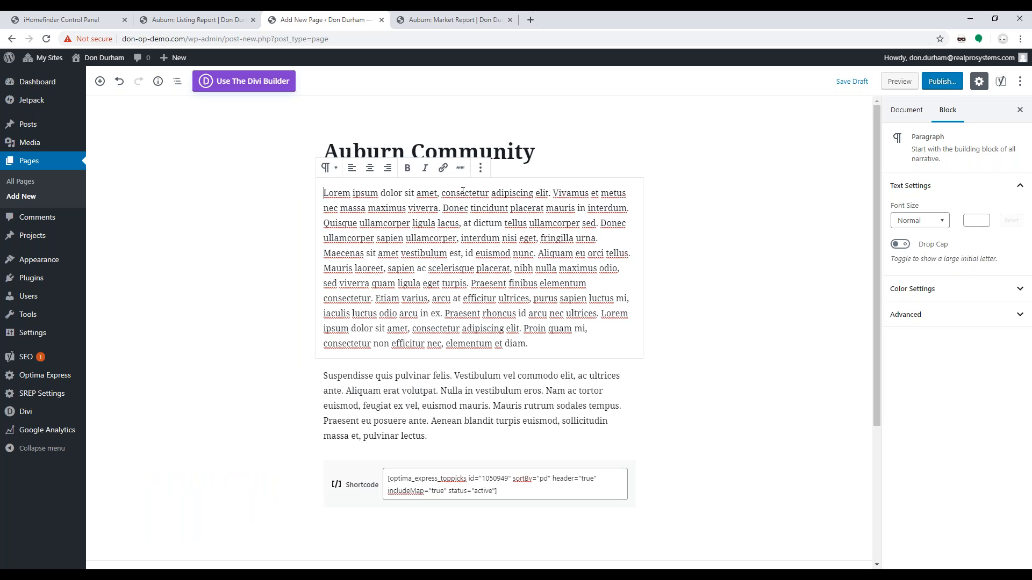
- Insert an Image block above the first paragraph and fill it with main.png from the media library
scroll(462, 192, "down", 1)
scroll(438, 362, "down", 2)
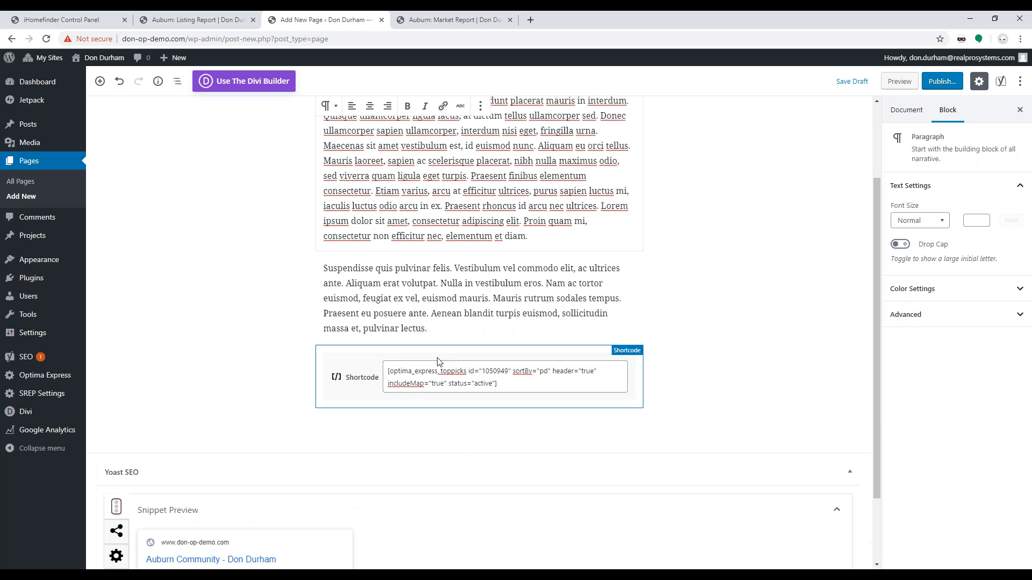
scroll(274, 323, "up", 3)
left_click(274, 323)
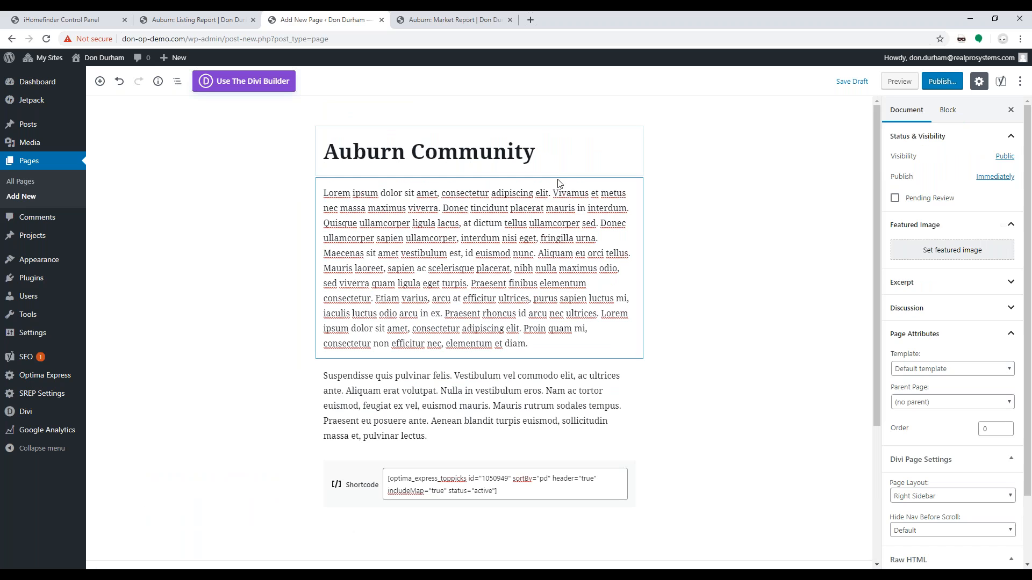
left_click(480, 177)
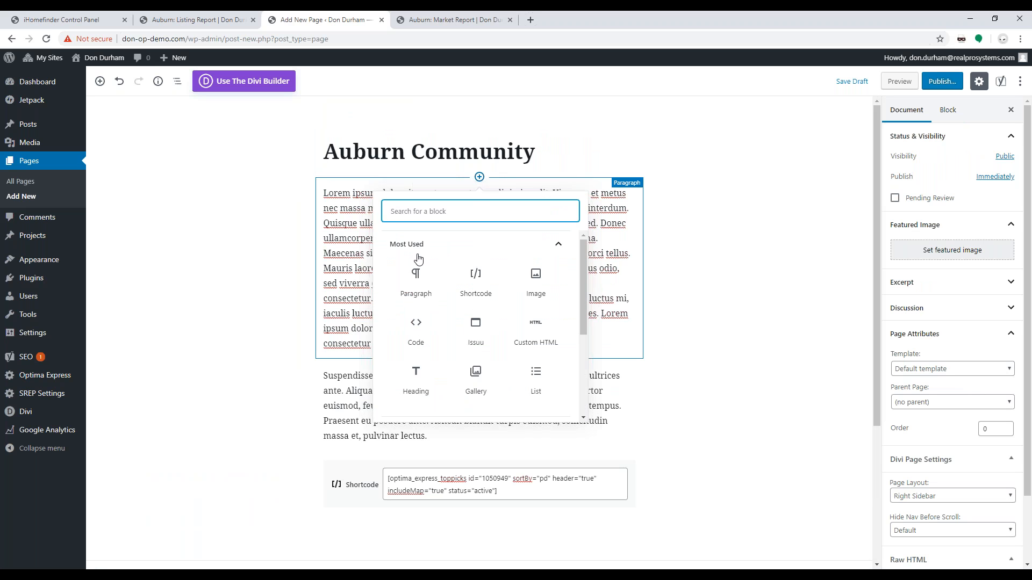
left_click(533, 283)
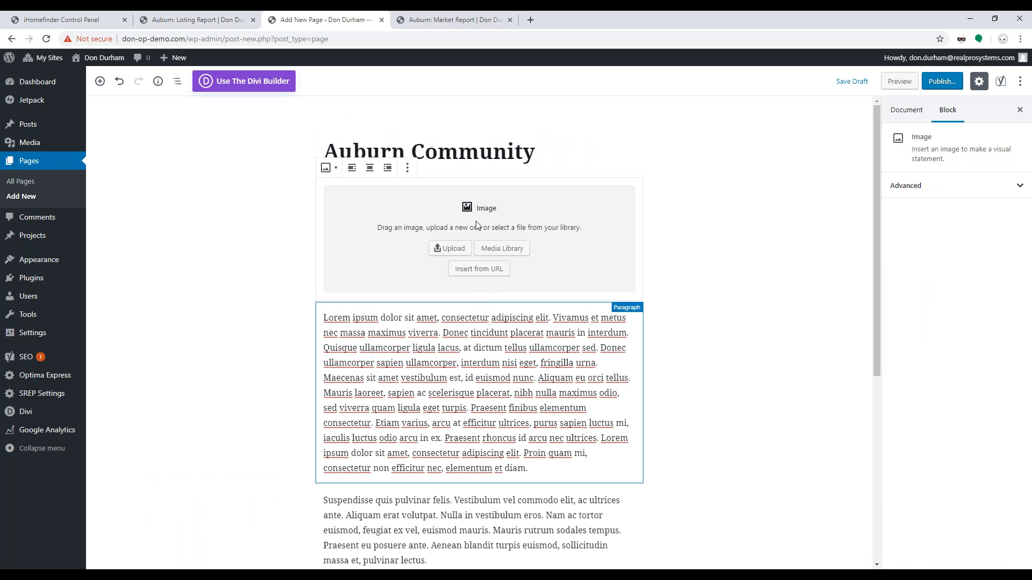
left_click(495, 255)
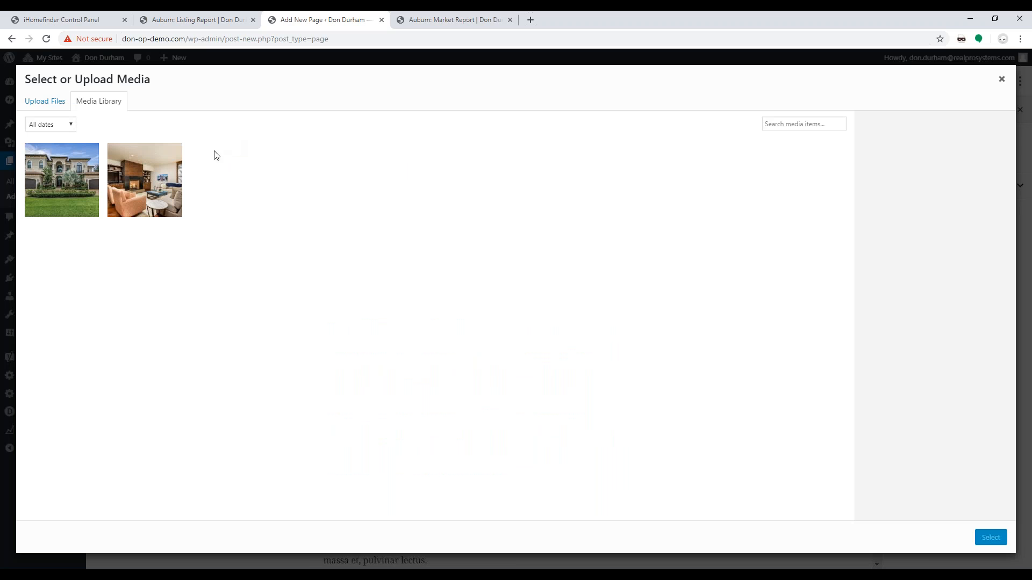
left_click(76, 193)
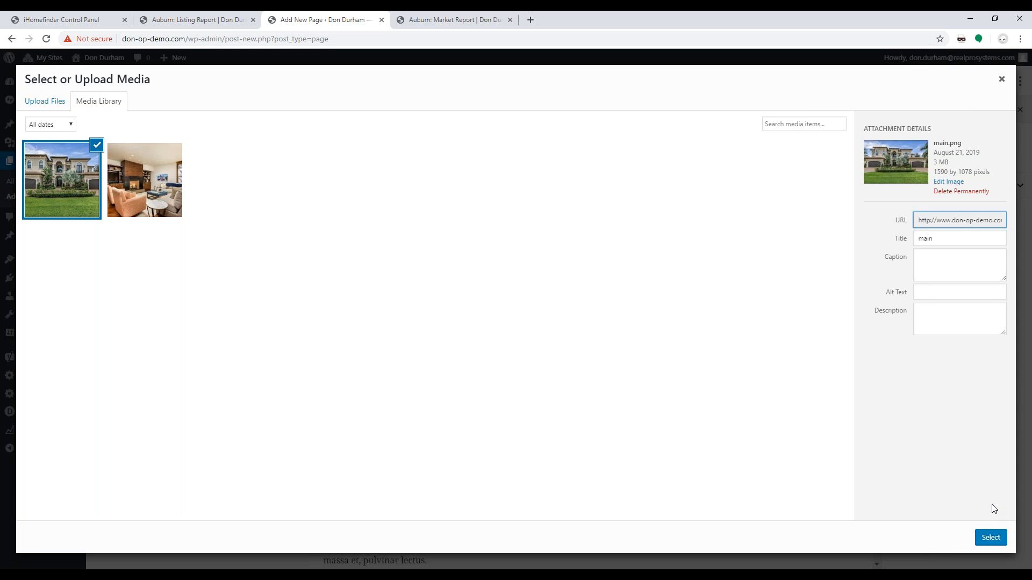
left_click(981, 539)
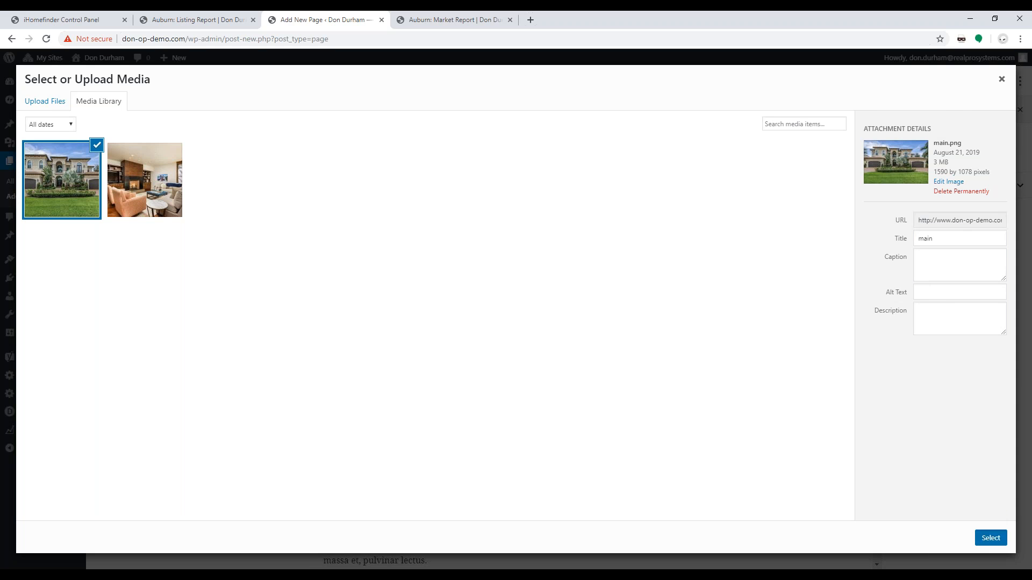
- Look at the caption and alternative text fields of the inserted house image
left_click(924, 239)
left_click(489, 410)
left_click(939, 216)
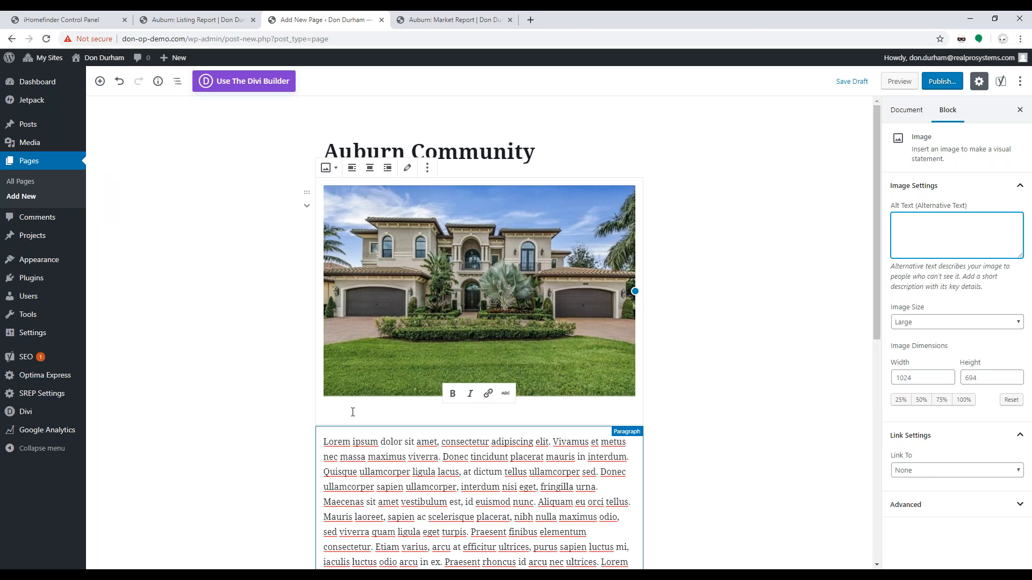
- Enlarge the house image and set its dimensions to 100%, 1024 by 694
left_click_drag(633, 291, 676, 304)
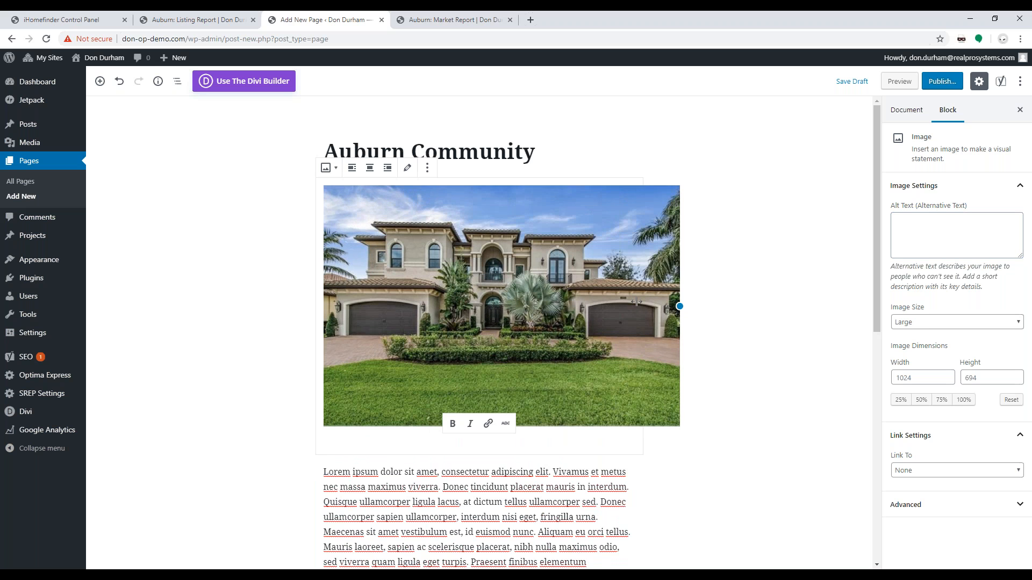
left_click(963, 400)
left_click(964, 400)
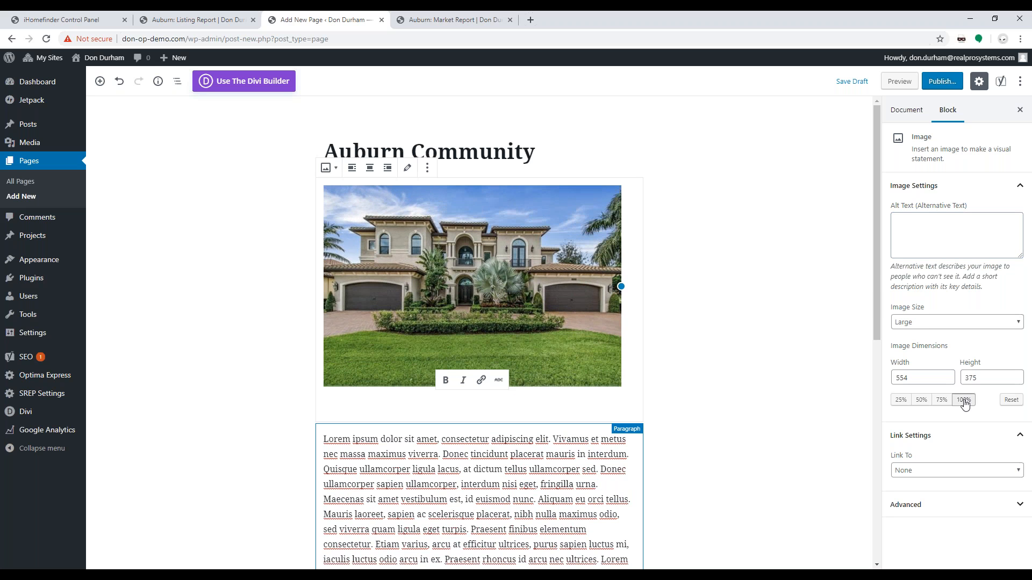
left_click(964, 402)
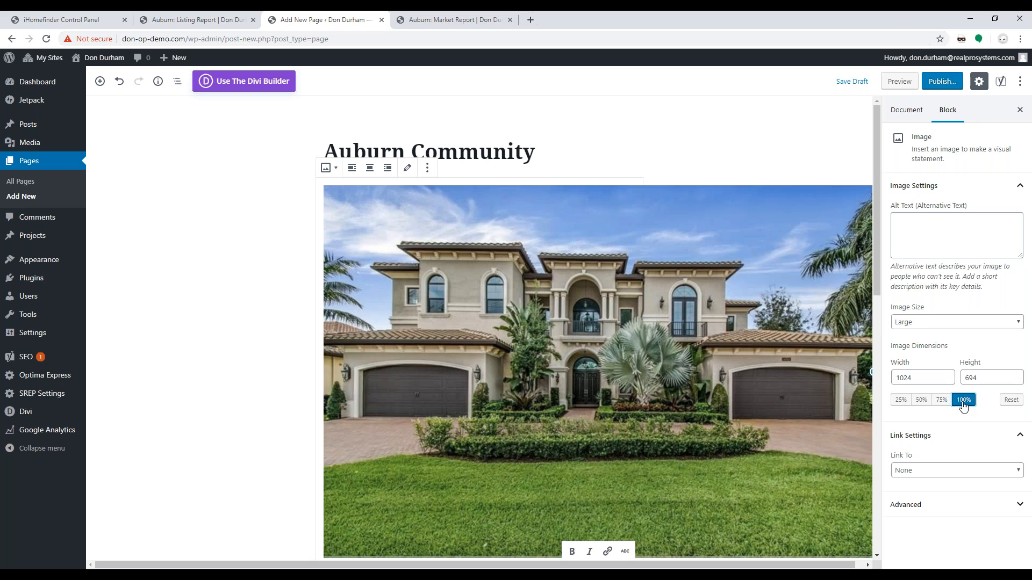
left_click(931, 469)
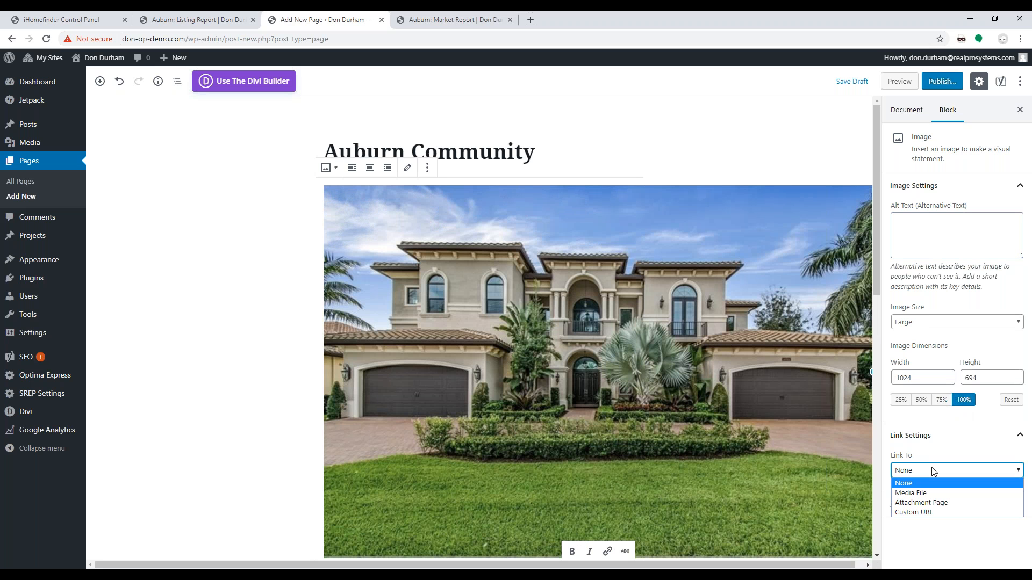
left_click(912, 512)
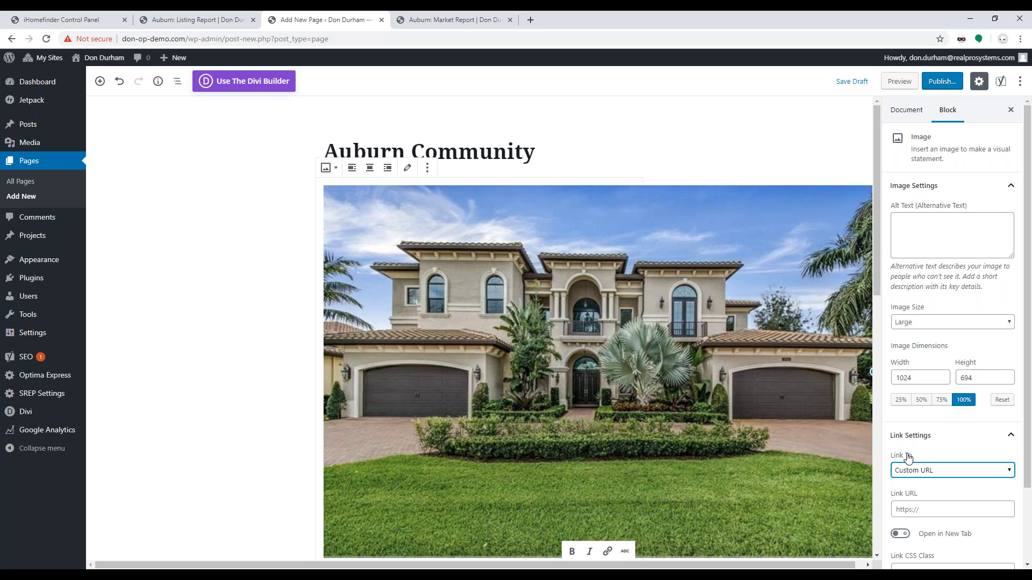
scroll(924, 457, "down", 2)
left_click(920, 420)
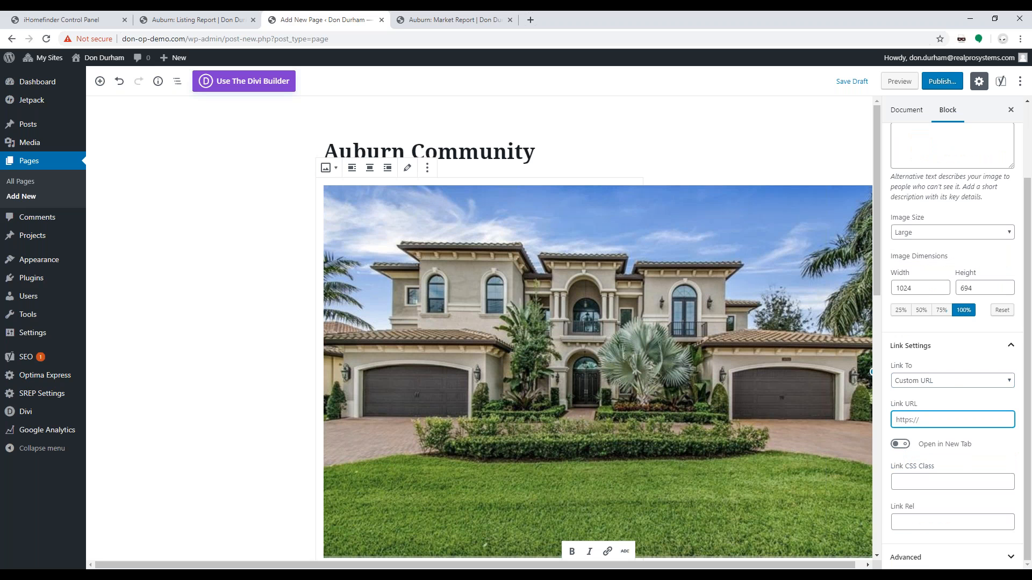
type("https")
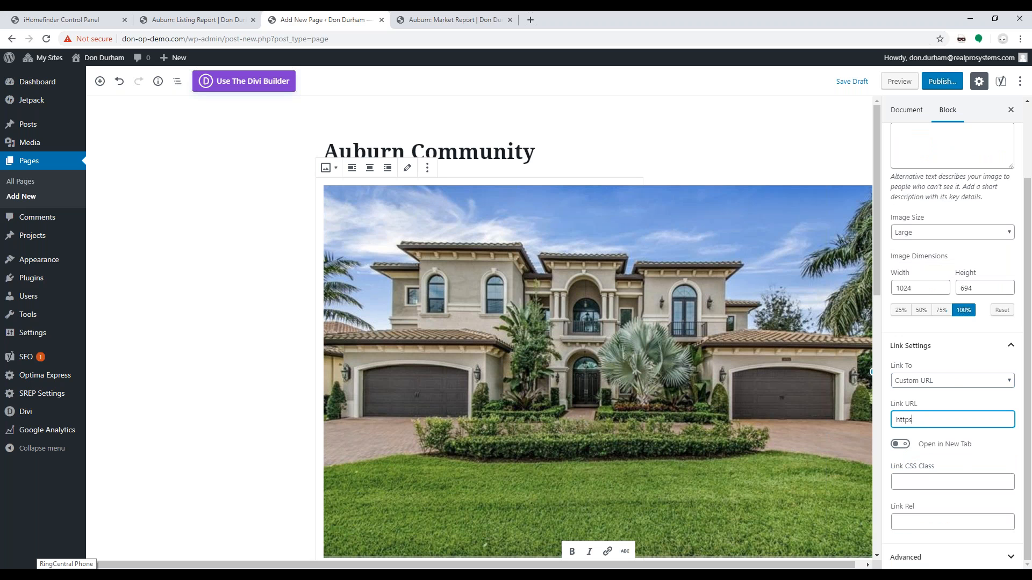
type("://google.com")
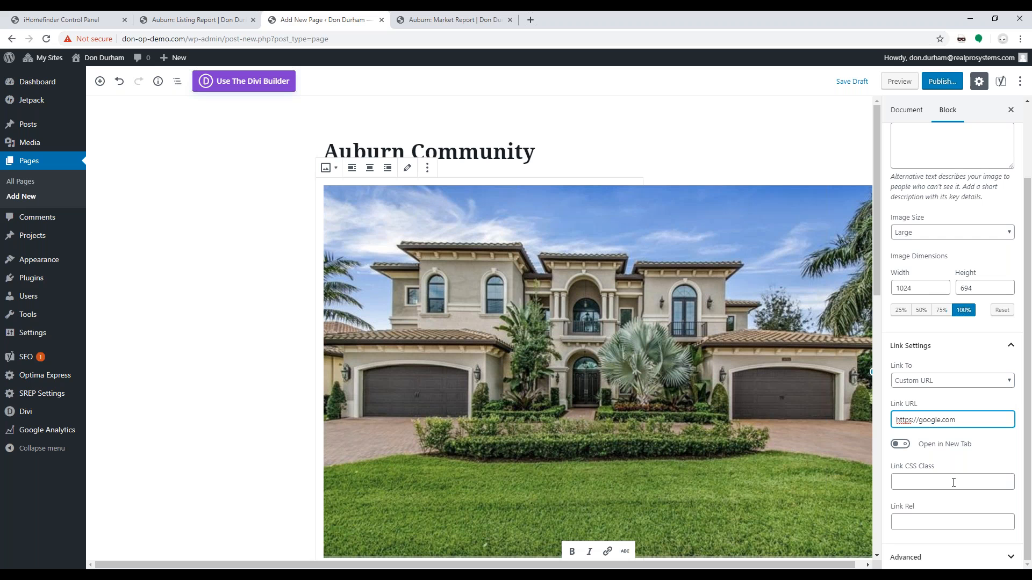
left_click(720, 149)
- Review the finished Auburn Community page content from image to shortcode and publish the page
scroll(718, 248, "down", 8)
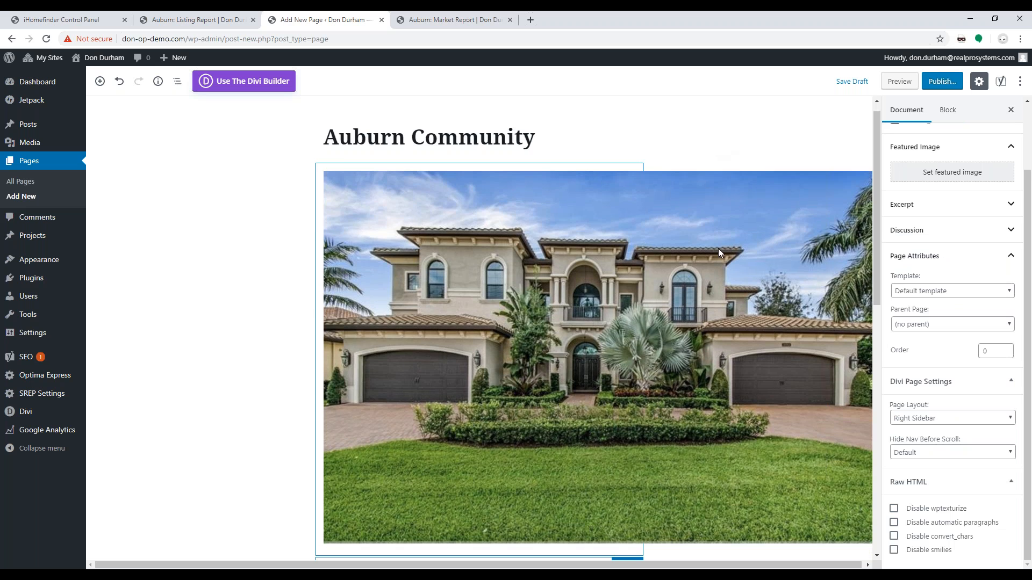
scroll(683, 407, "up", 1)
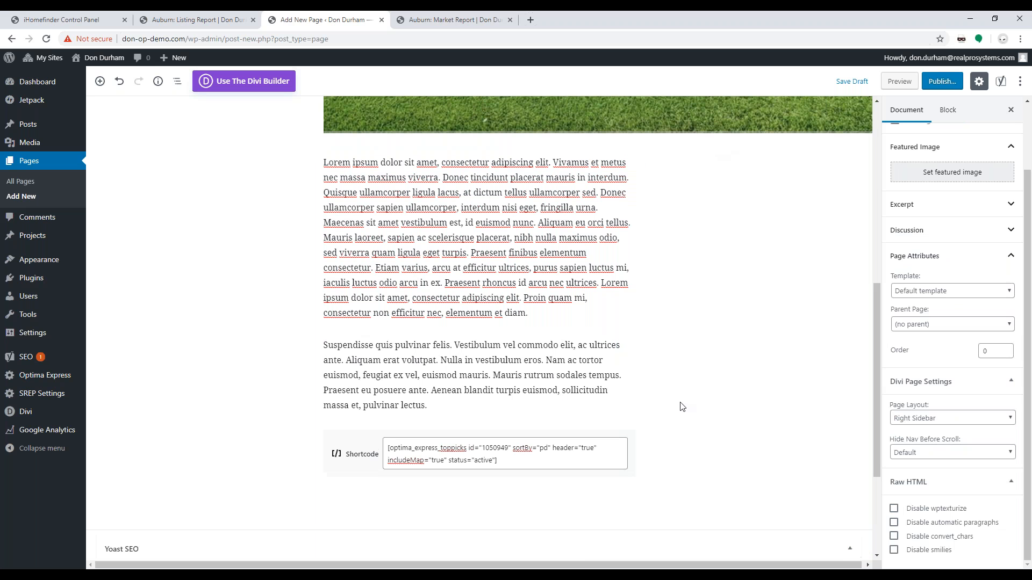
scroll(683, 408, "up", 8)
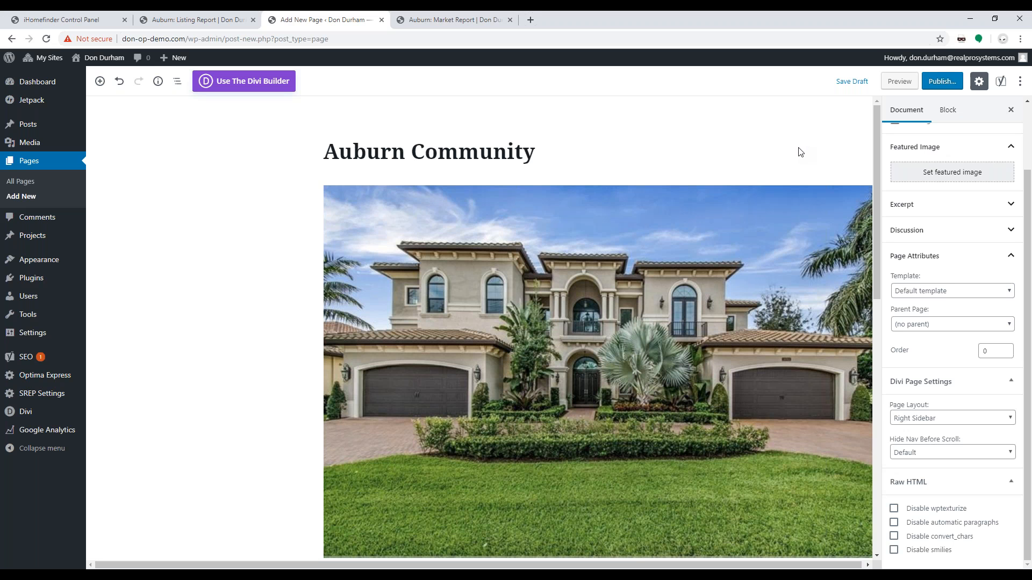
left_click(935, 84)
left_click(965, 82)
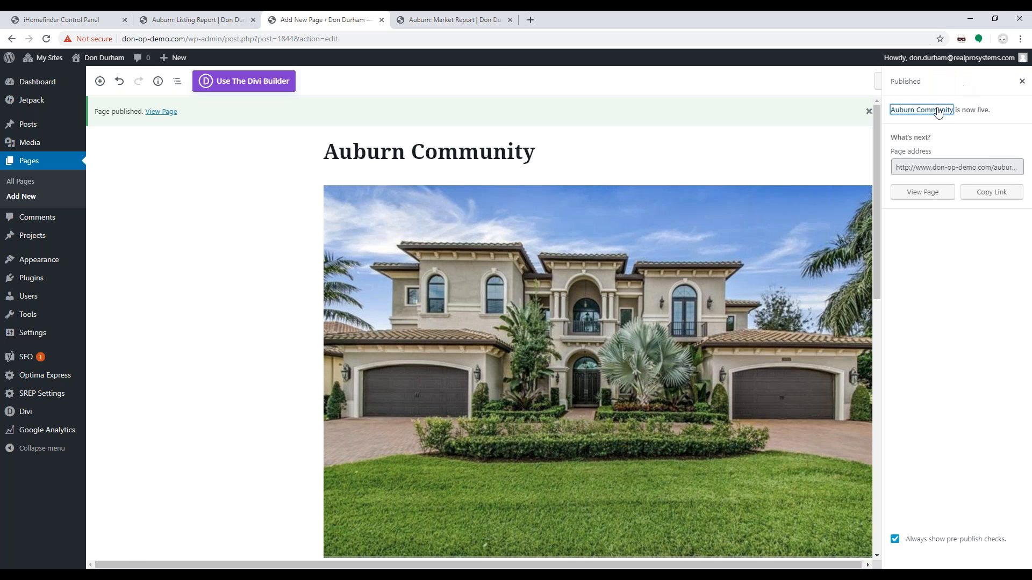
- Open the live Auburn Community page in a new tab and look through its image, text, map and listings
middle_click(938, 111)
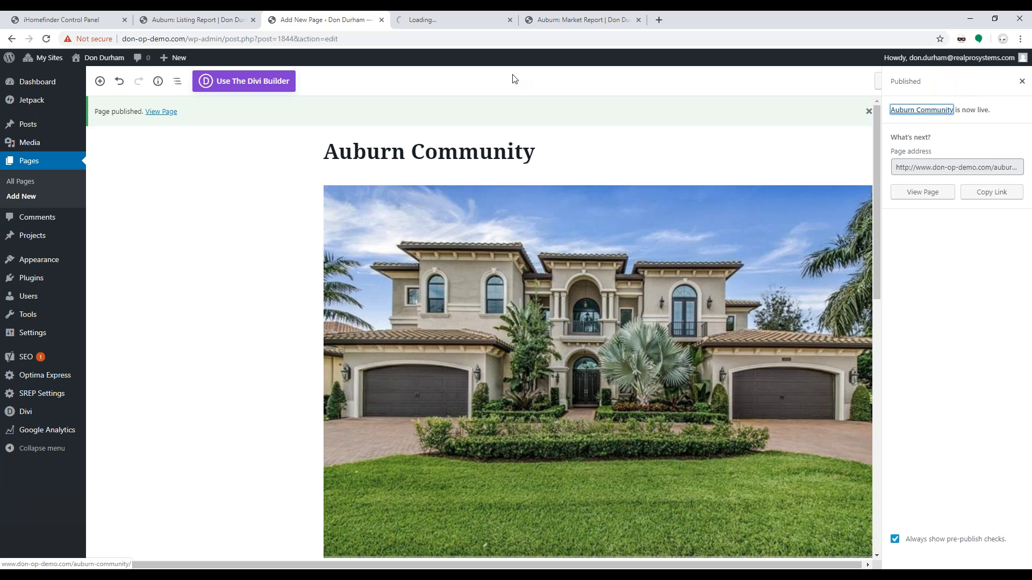
left_click(460, 24)
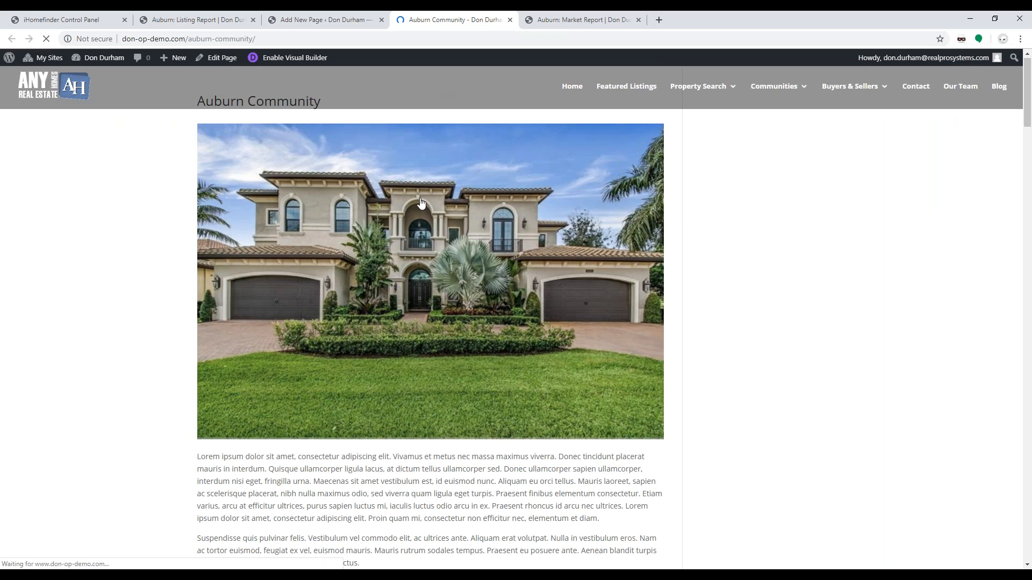
scroll(420, 203, "down", 7)
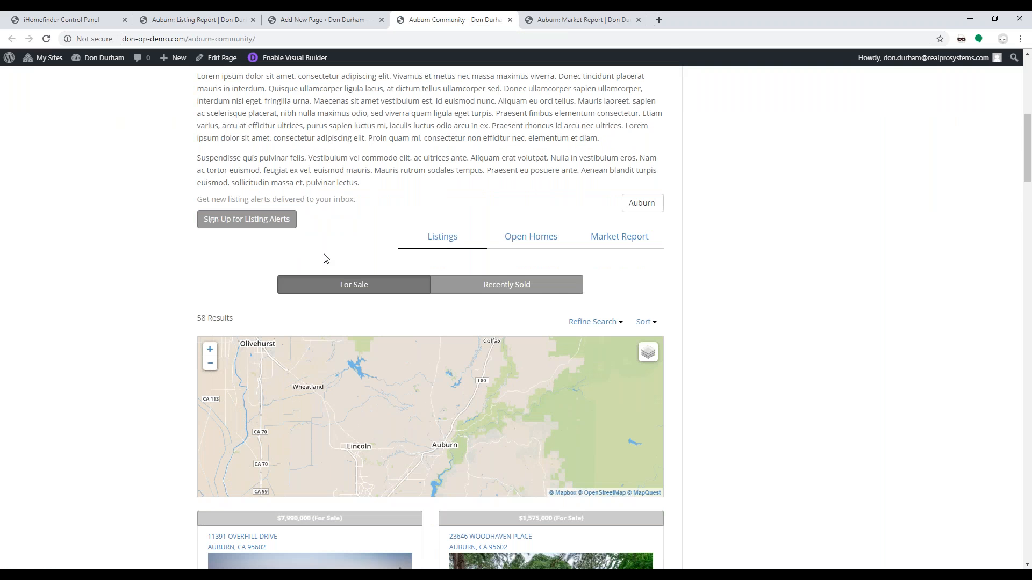
scroll(324, 267, "down", 10)
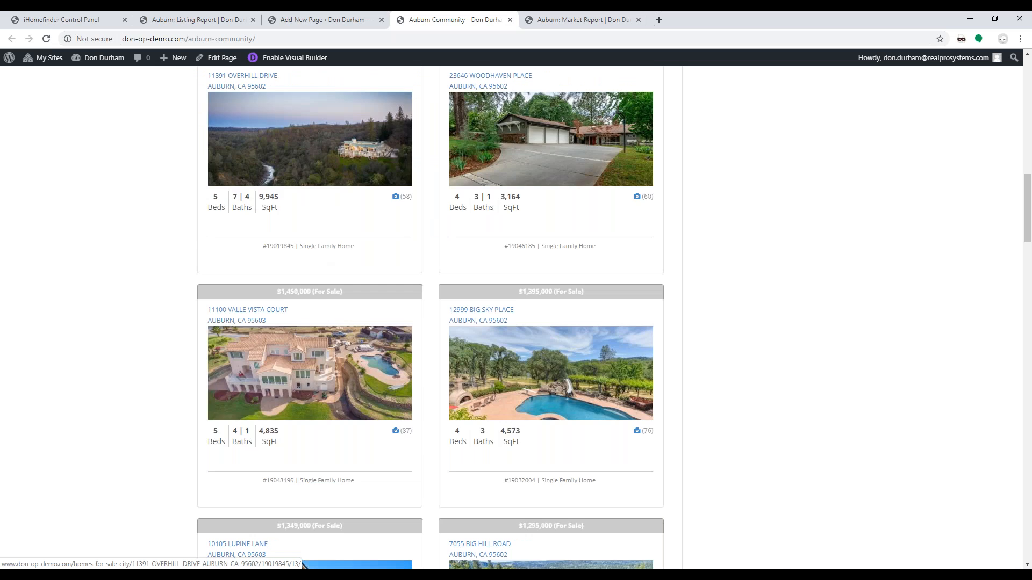
scroll(324, 263, "down", 11)
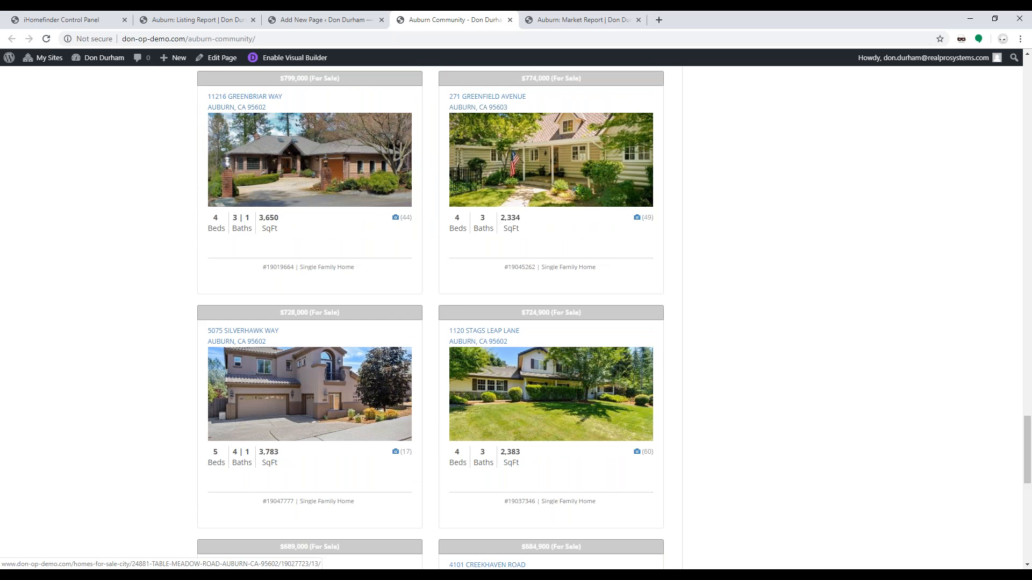
scroll(324, 256, "down", 11)
scroll(324, 256, "up", 7)
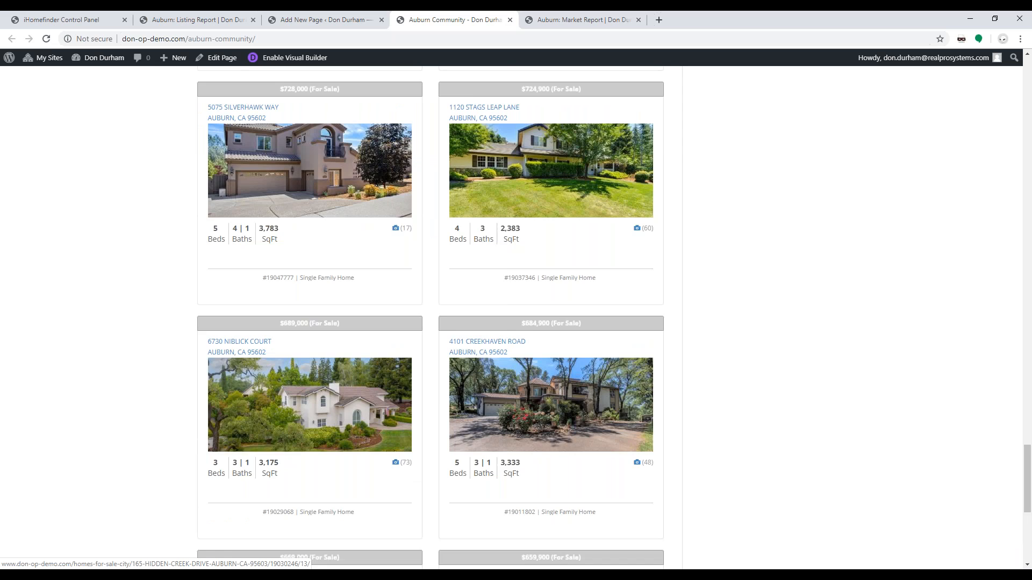
scroll(516, 317, "up", 20)
scroll(516, 317, "up", 20)
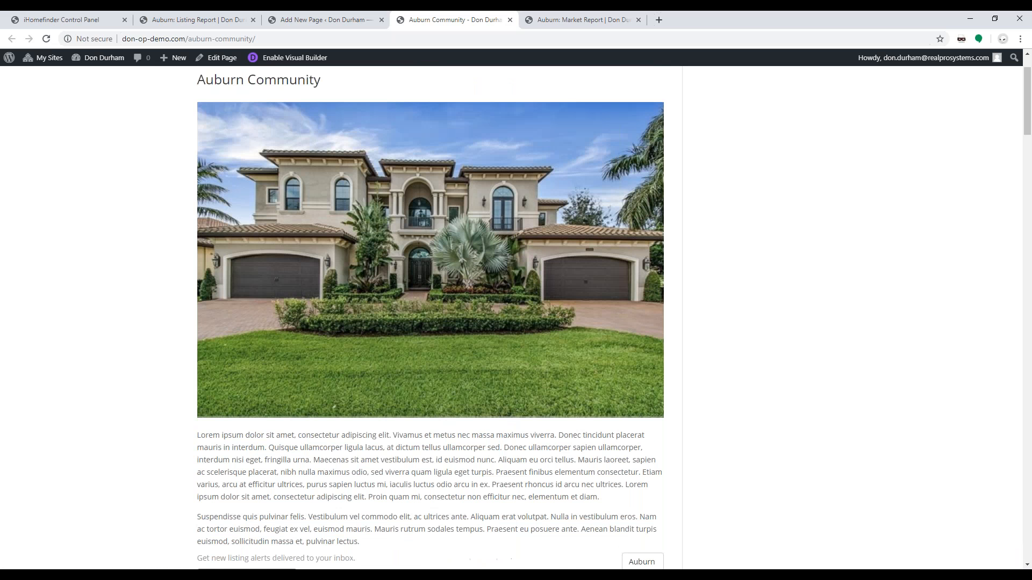
scroll(516, 317, "up", 2)
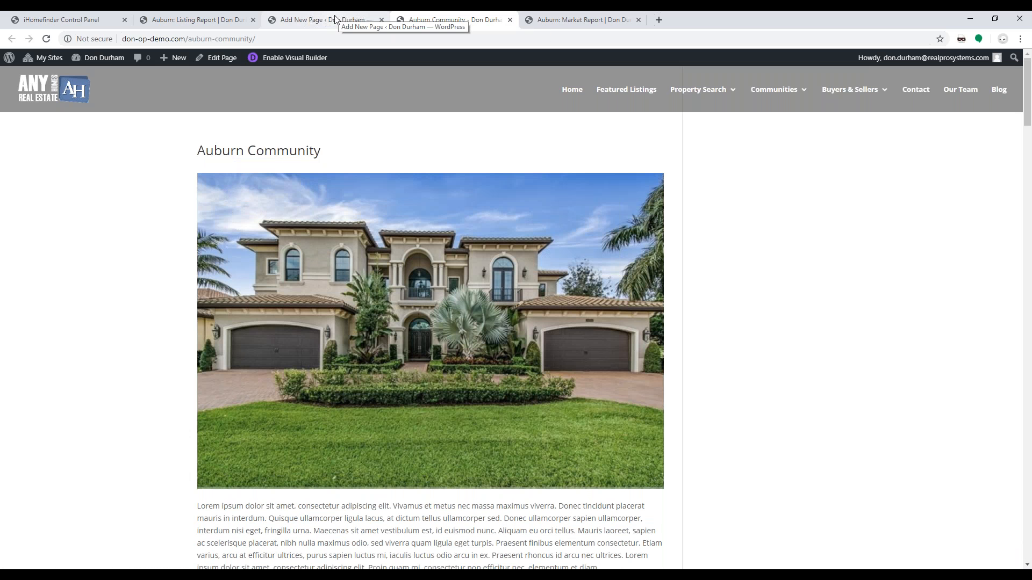
- Return to the WordPress admin, open the menu editor and add the Auburn Community page to the Optima Express menu
left_click(335, 19)
mouse_move(39, 260)
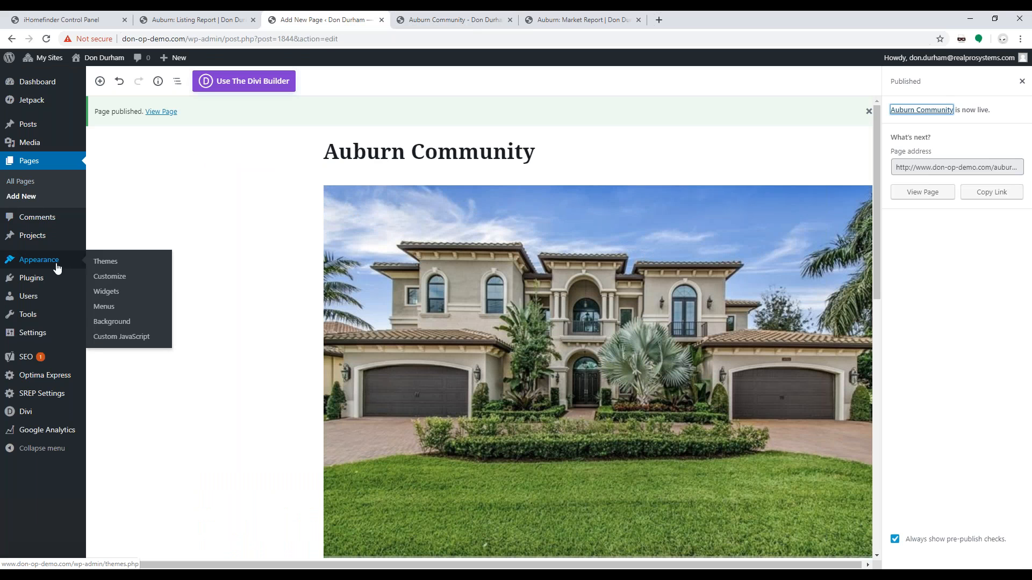
left_click(105, 307)
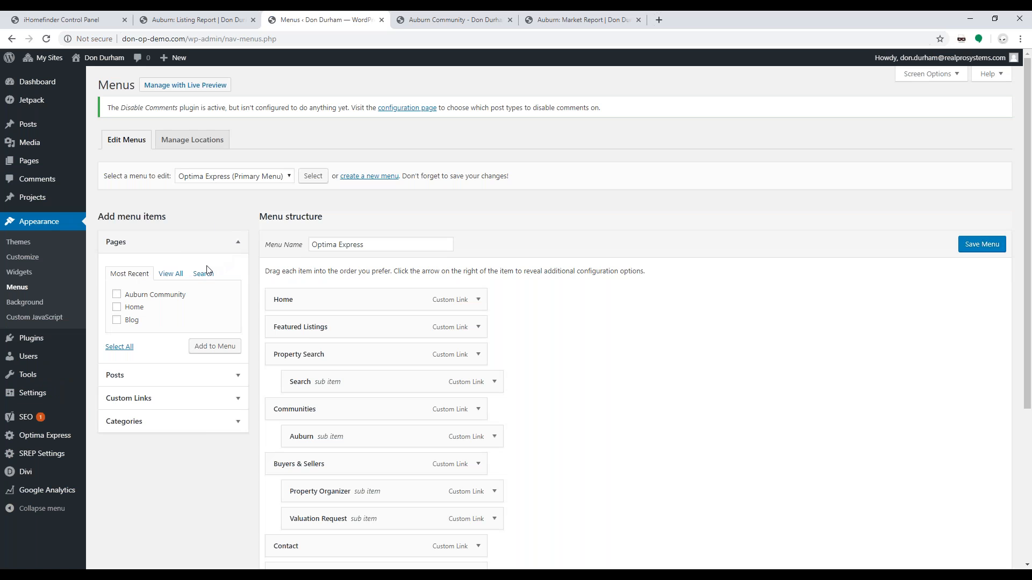
left_click(116, 295)
left_click(215, 346)
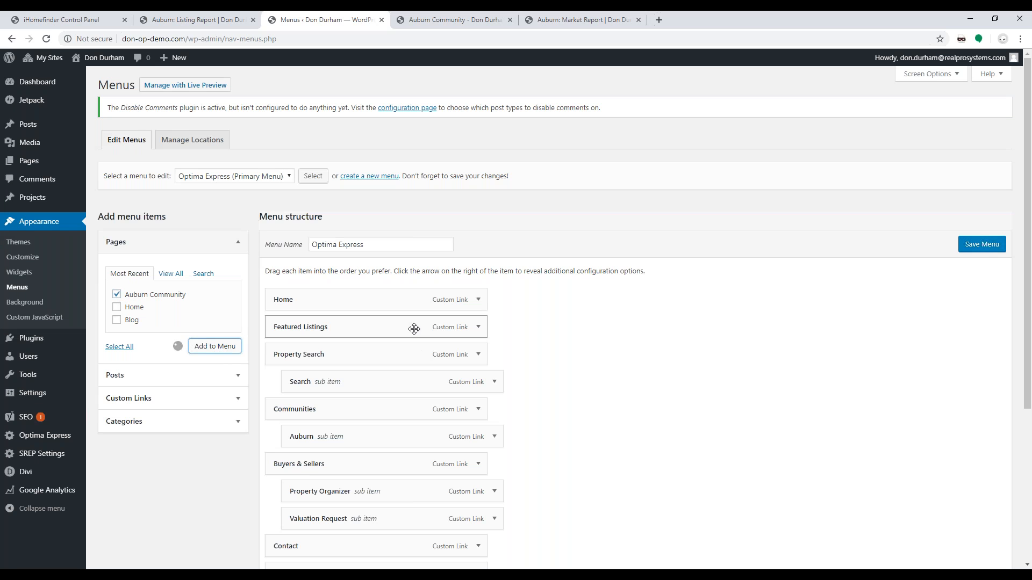
- Make Auburn Community a sub item of Communities, directly below Auburn, and save the menu
scroll(376, 355, "down", 5)
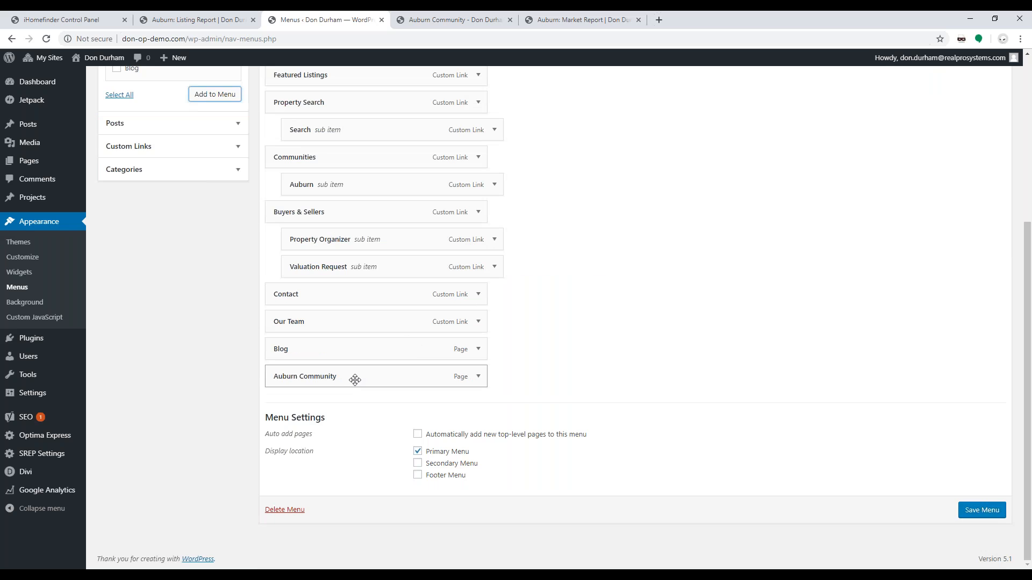
left_click_drag(357, 374, 377, 233)
left_click(975, 539)
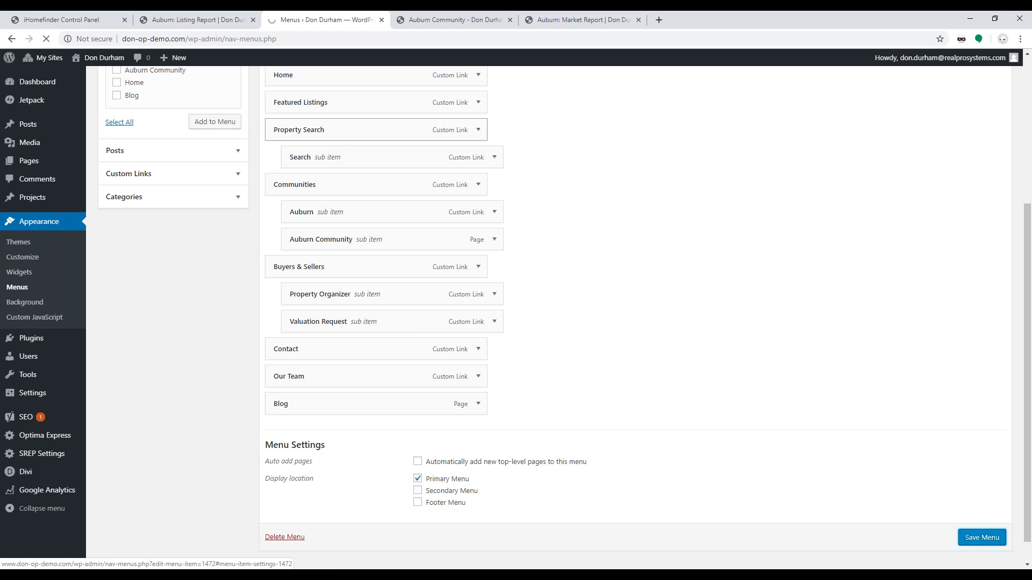
- Reload the live Auburn market report page and check the Communities entry in the site navigation
left_click(561, 20)
left_click(45, 39)
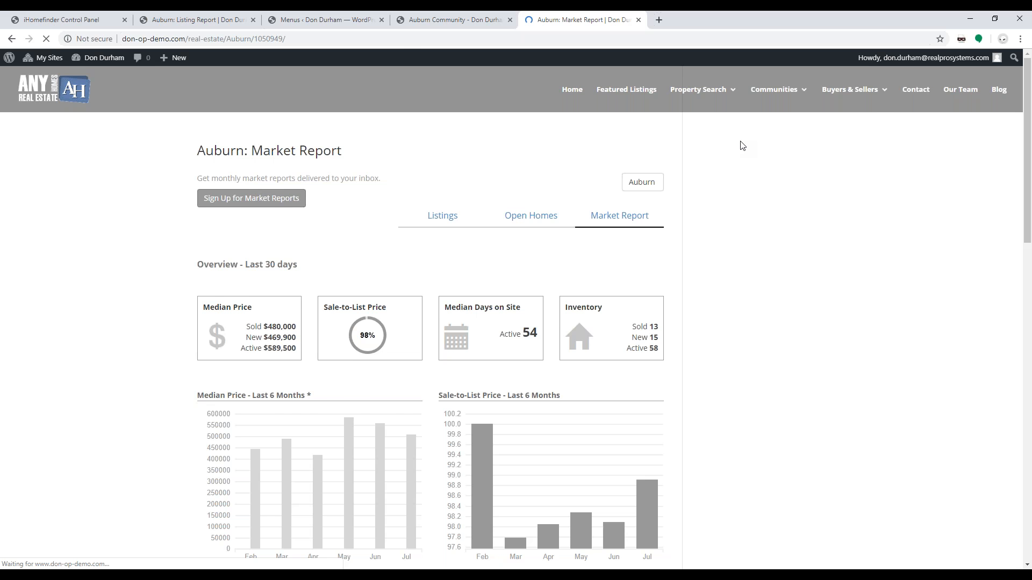
mouse_move(773, 90)
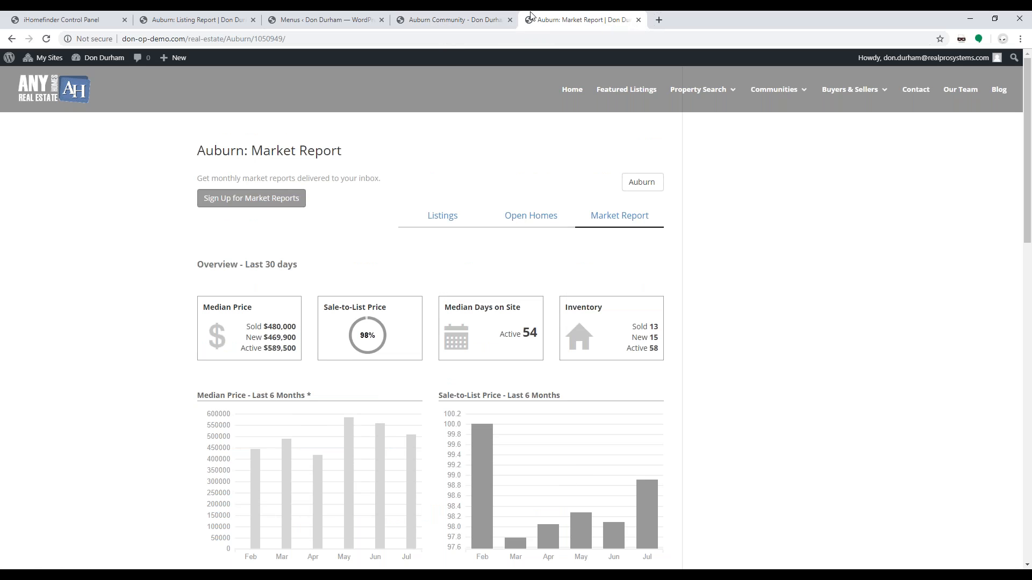
- Test the house image's link on the live Auburn Community page and go back to that page
left_click(465, 20)
key("ctrl+Tab")
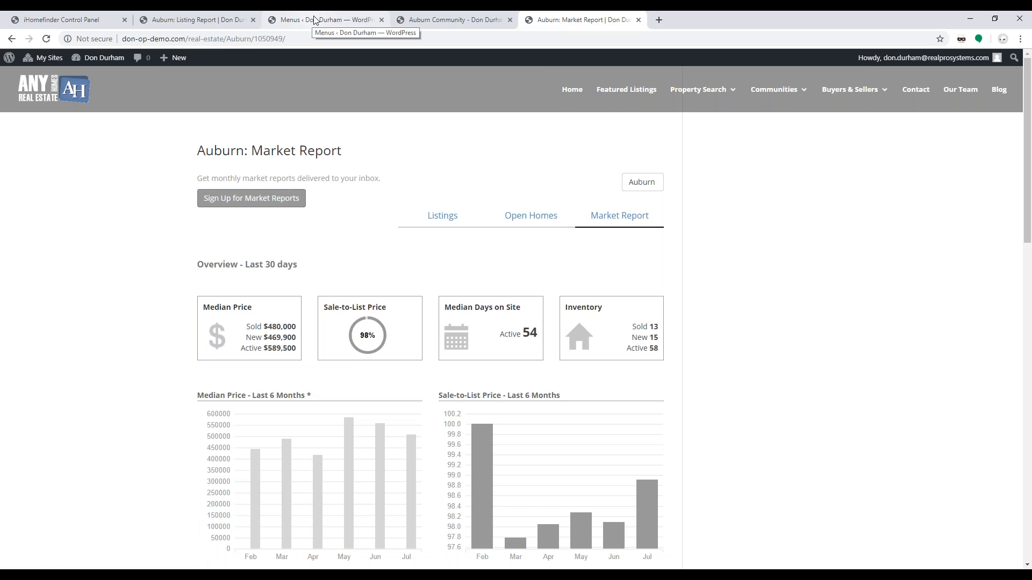
left_click(315, 19)
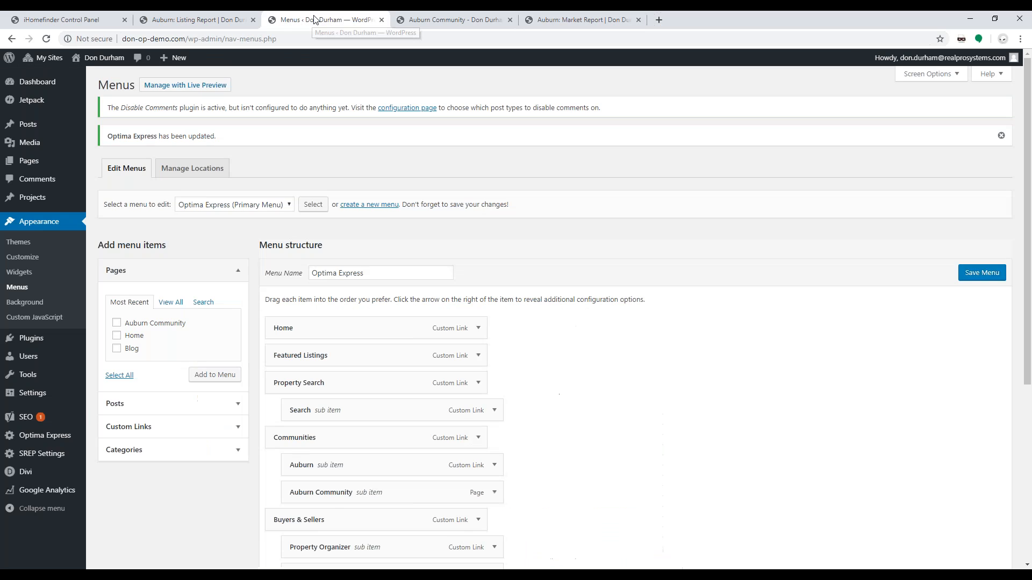
key("ctrl+Tab")
left_click(386, 310)
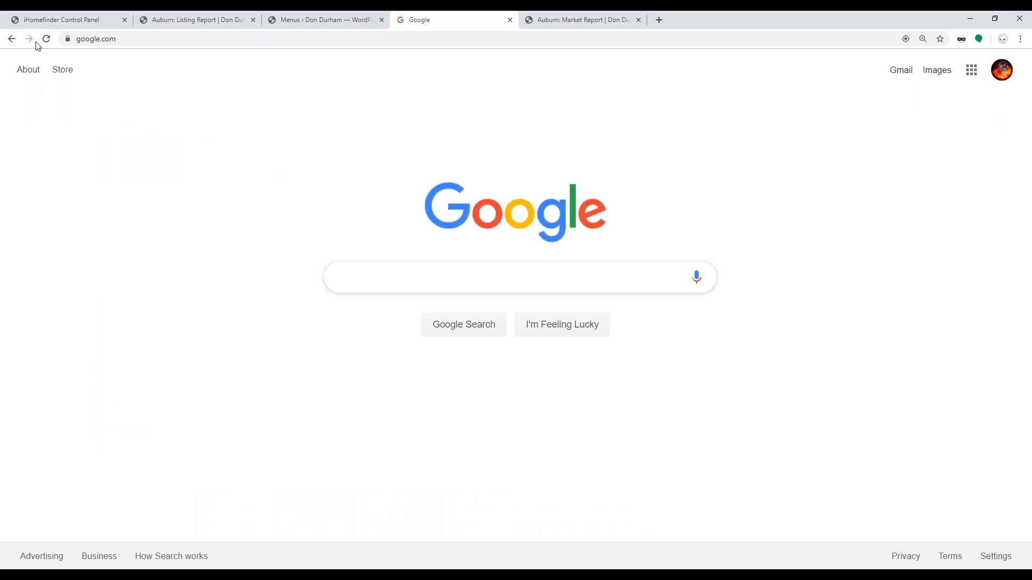
left_click(12, 39)
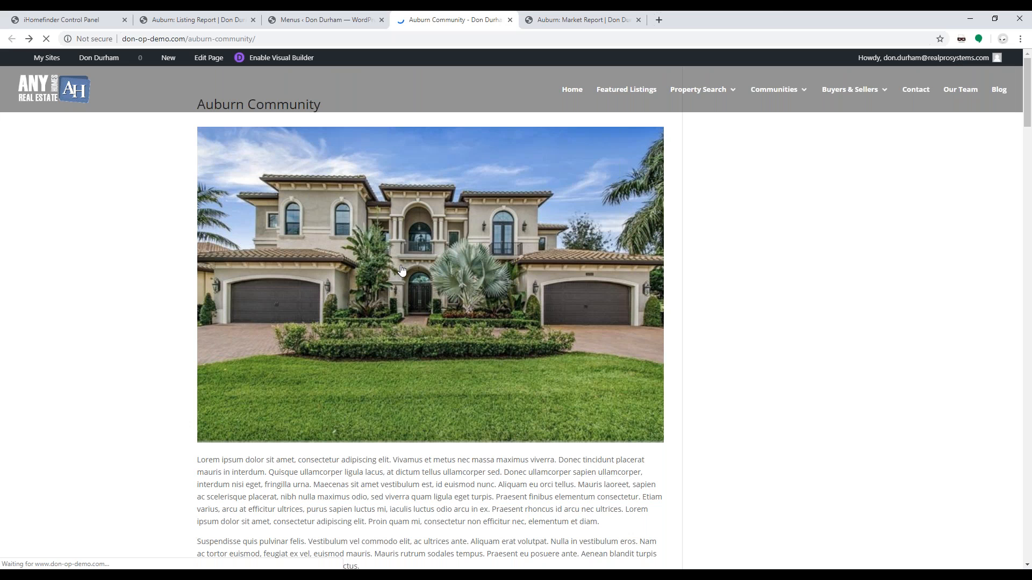
left_click(323, 19)
mouse_move(40, 161)
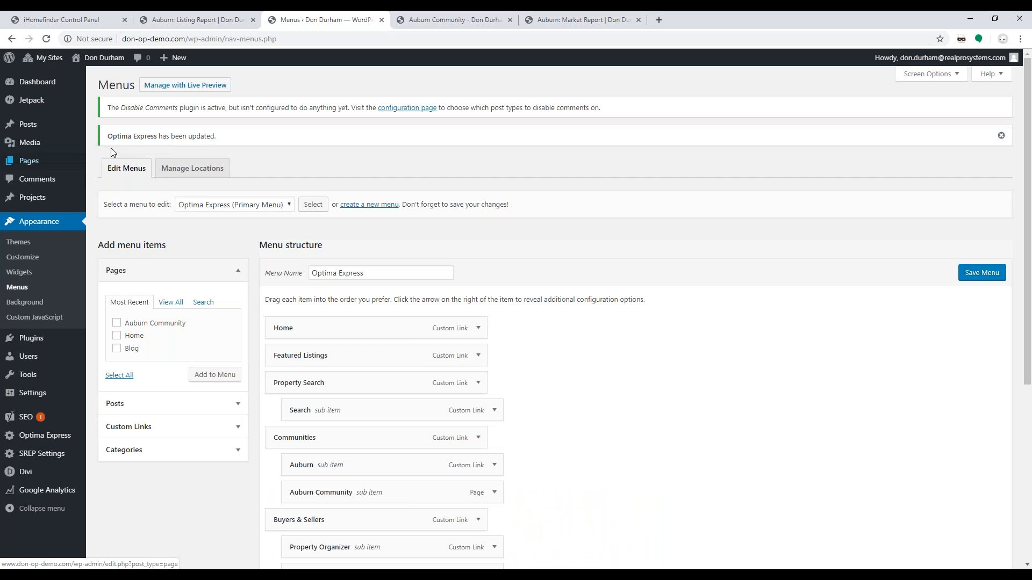
left_click(100, 167)
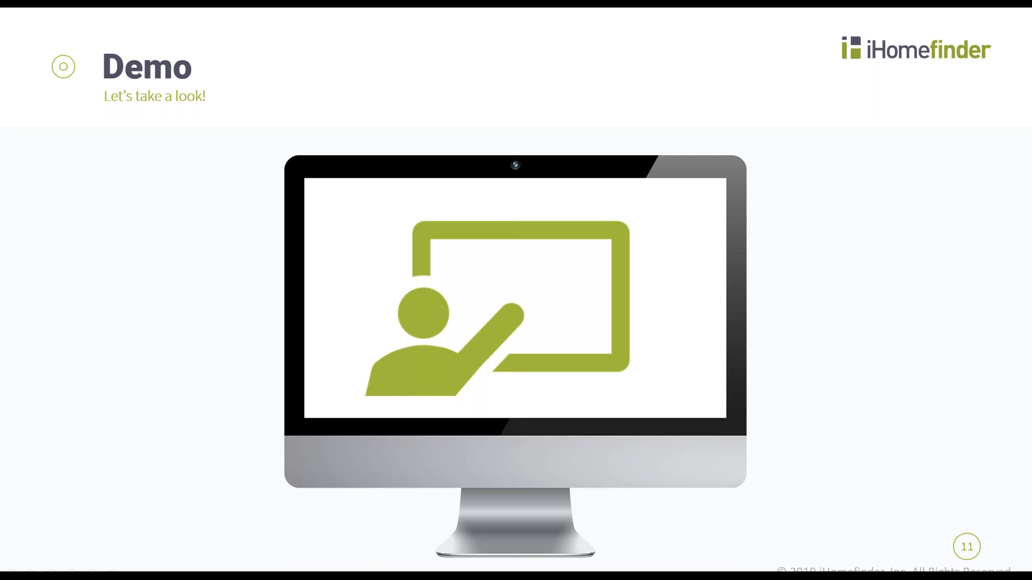
key("Right")
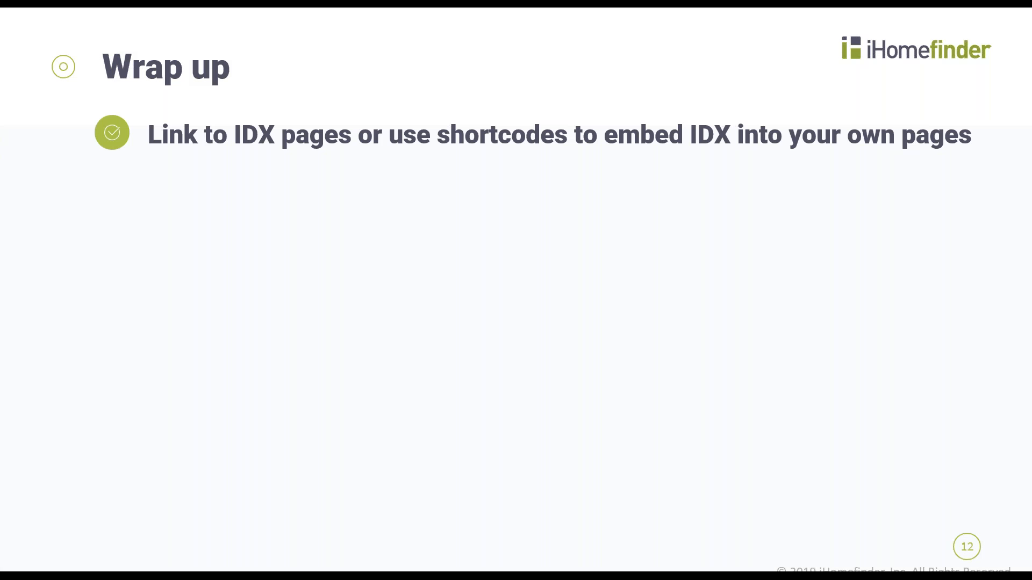